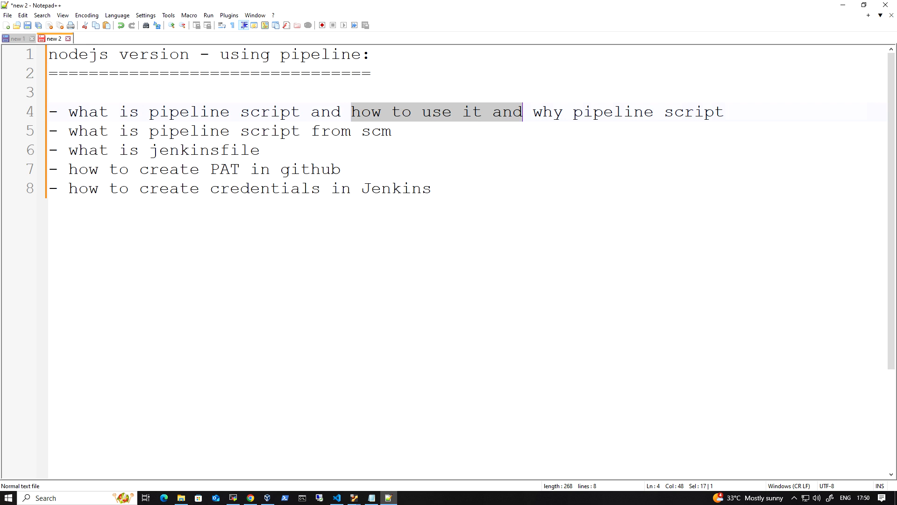
Capitalize "scm" as "SCM" in the note line about the pipeline script's source.
drag(522, 113, 714, 112)
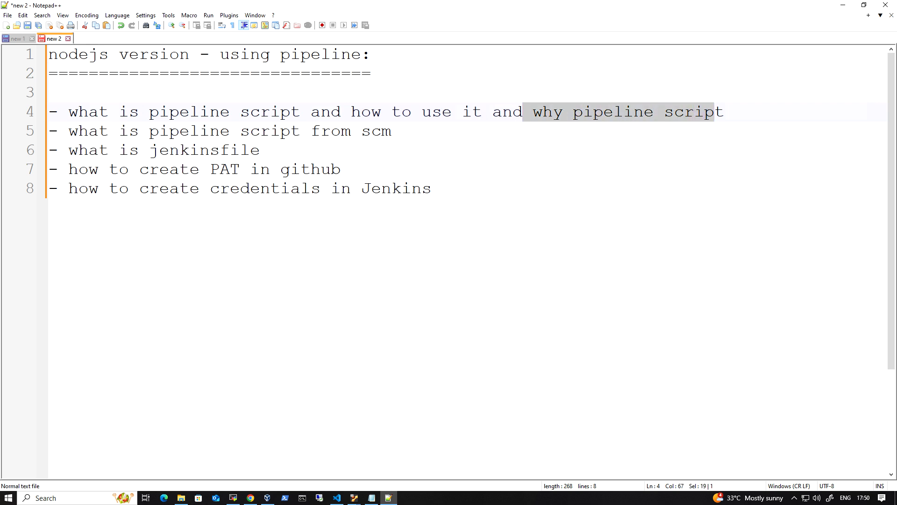
drag(79, 131, 341, 131)
double_click(377, 131)
text(S)
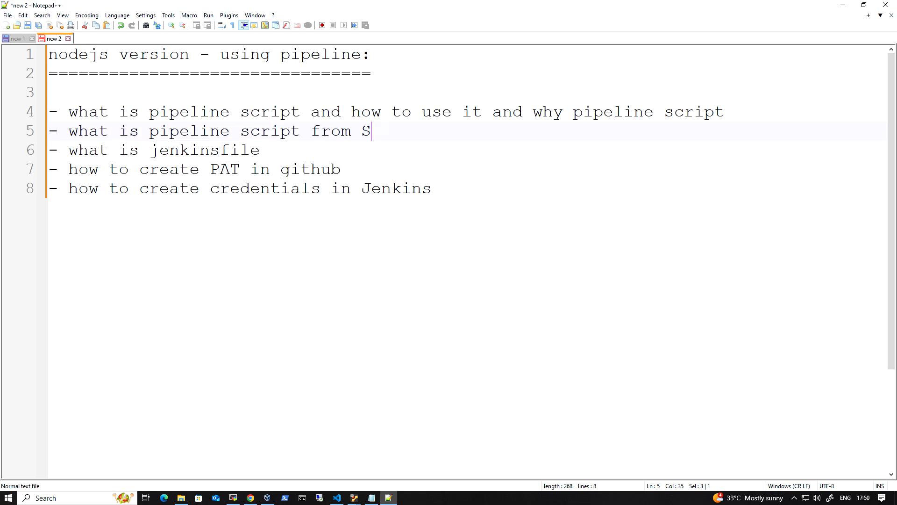
text(CM)
drag(69, 150, 260, 150)
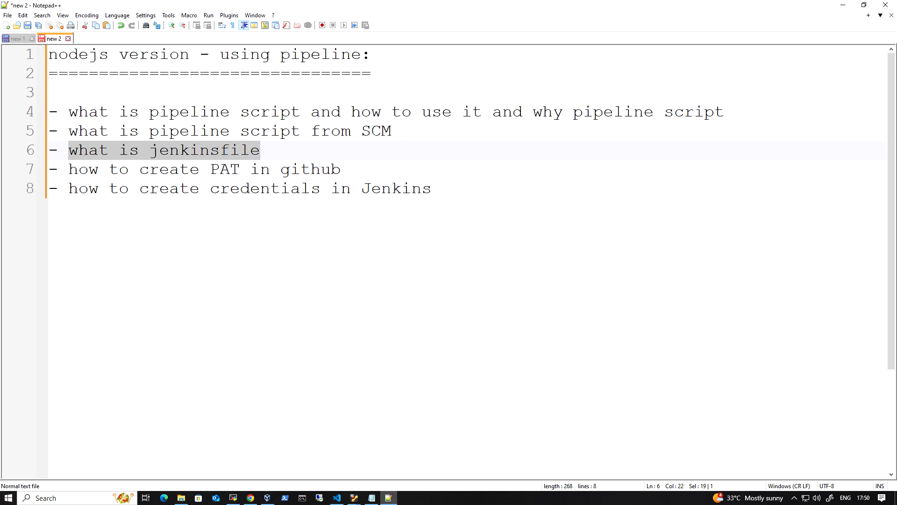
click(271, 150)
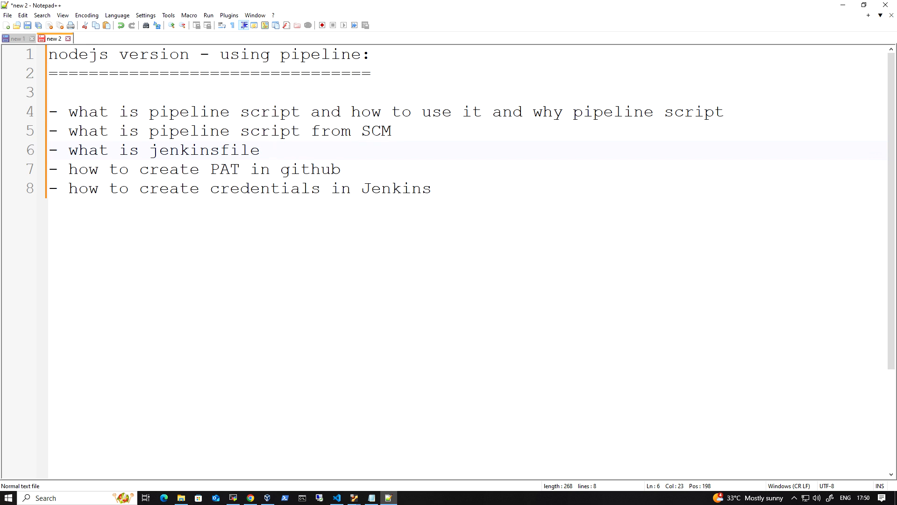
drag(200, 169, 341, 169)
click(330, 188)
Switch to Jenkins in the browser and create a new Pipeline item named node-version-project.
click(251, 499)
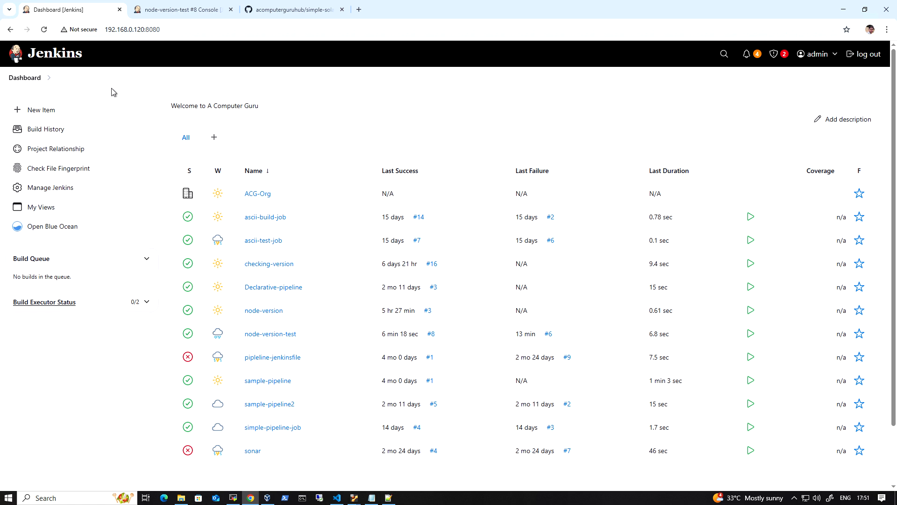
click(60, 116)
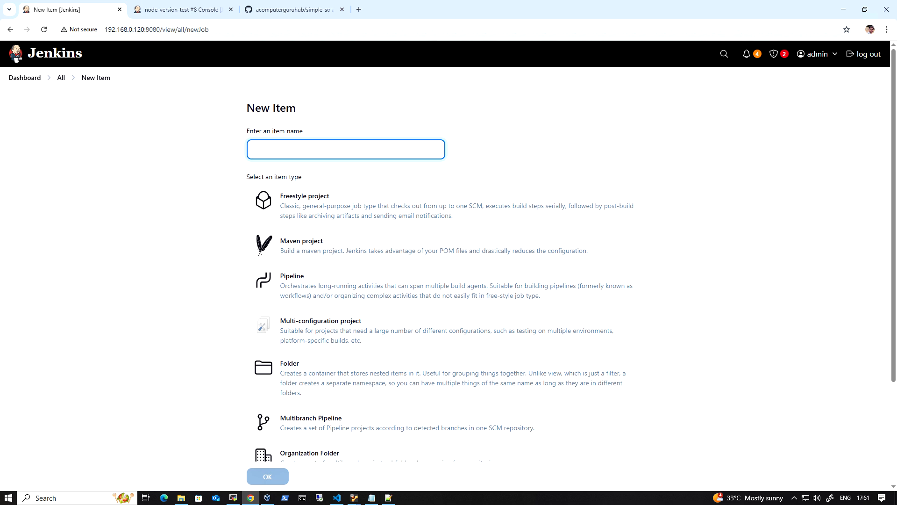
text(node-)
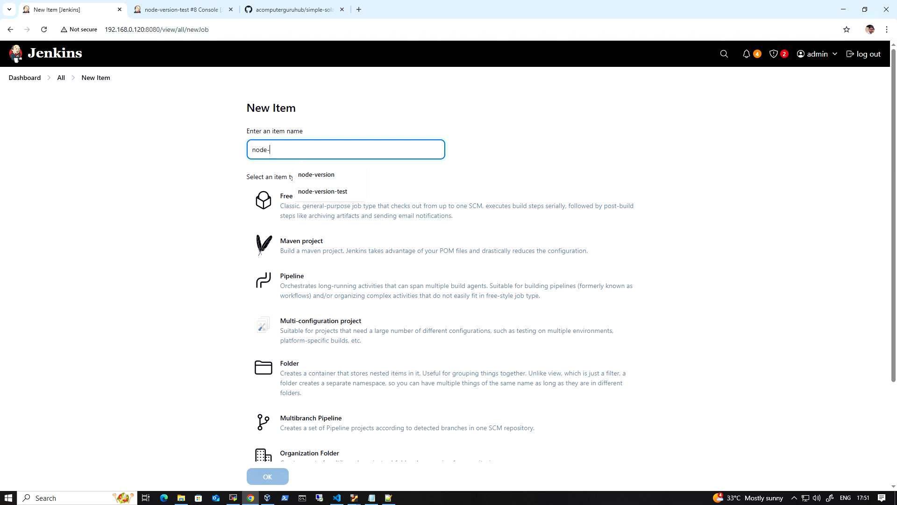
text(version)
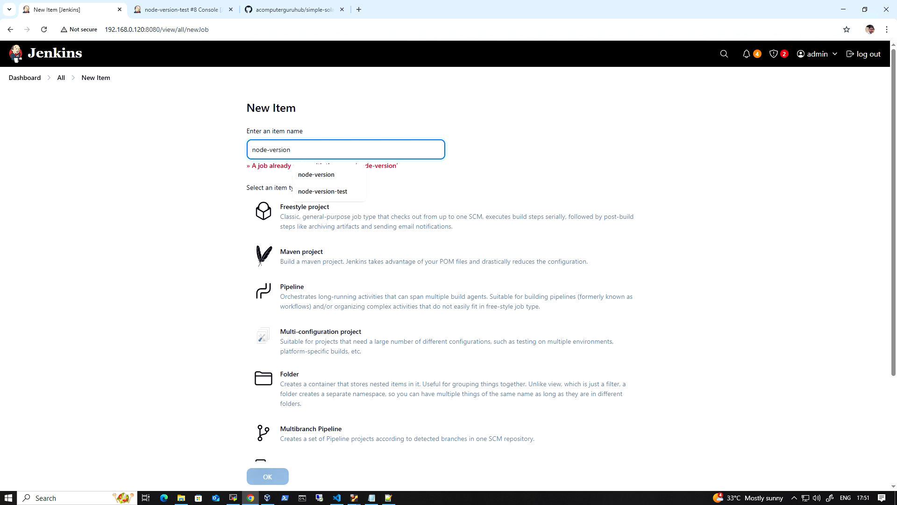
text(-prj)
text(oject)
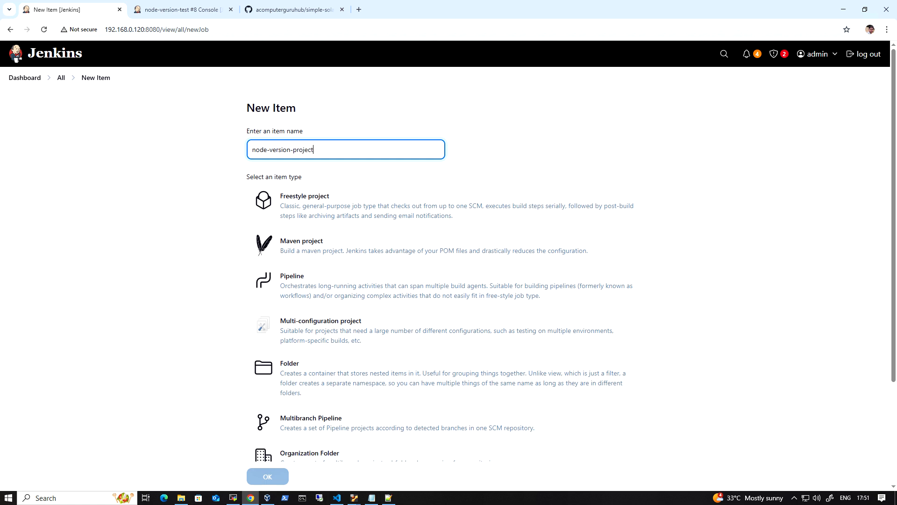
click(331, 288)
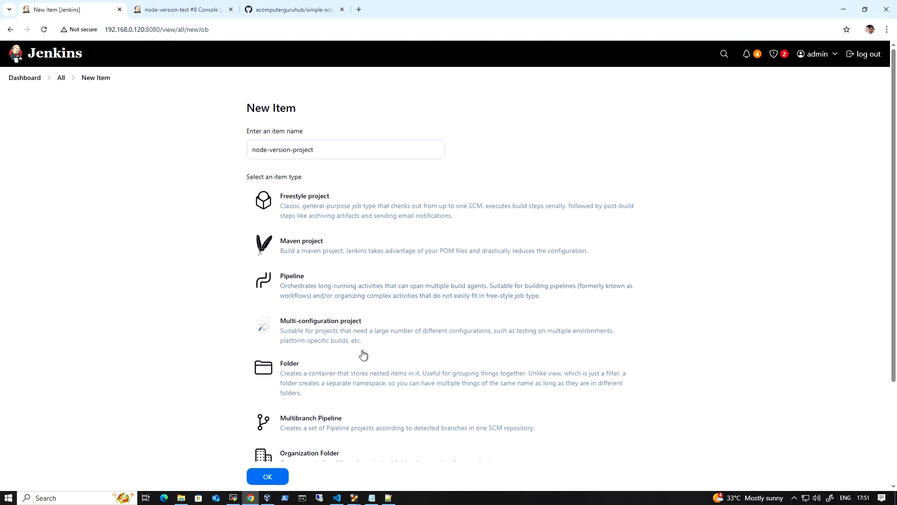
scroll(363, 355, down, 3)
click(280, 437)
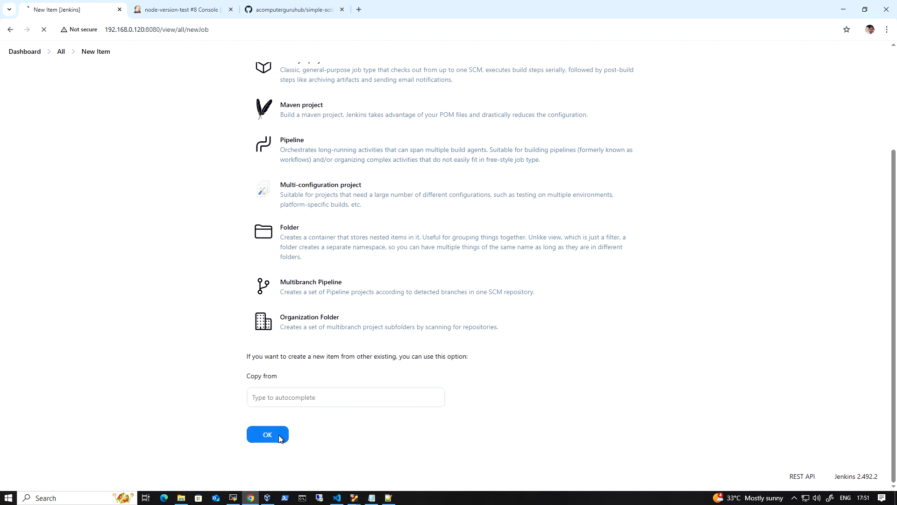
Keep the definition as Pipeline script and load the Hello World sample pipeline into the script.
scroll(309, 253, down, 5)
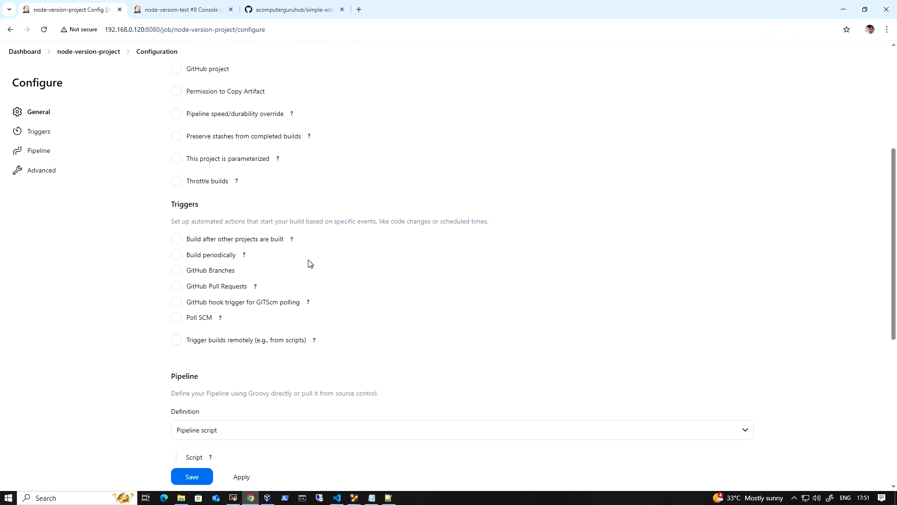
scroll(326, 263, down, 4)
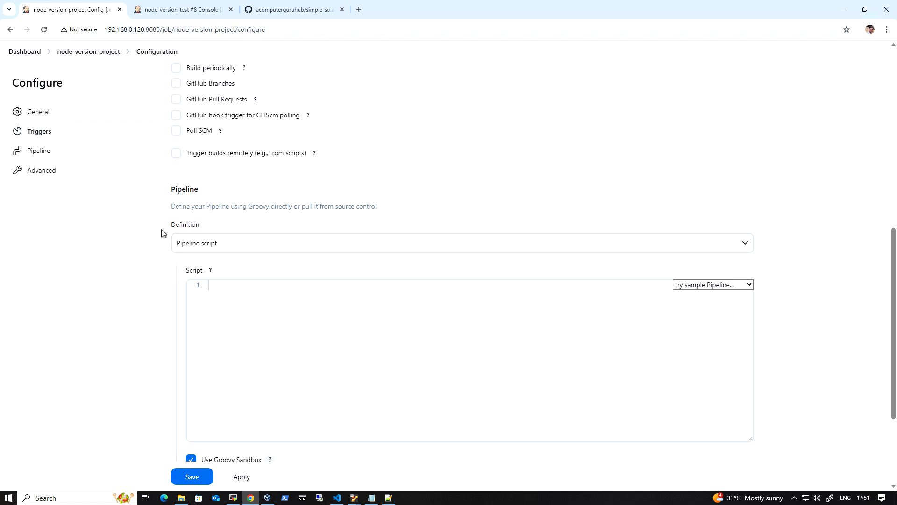
click(265, 243)
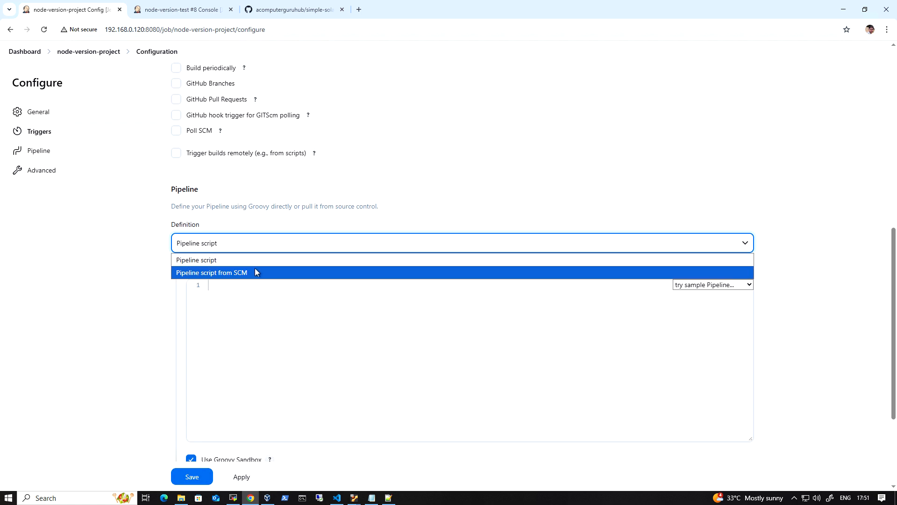
click(255, 244)
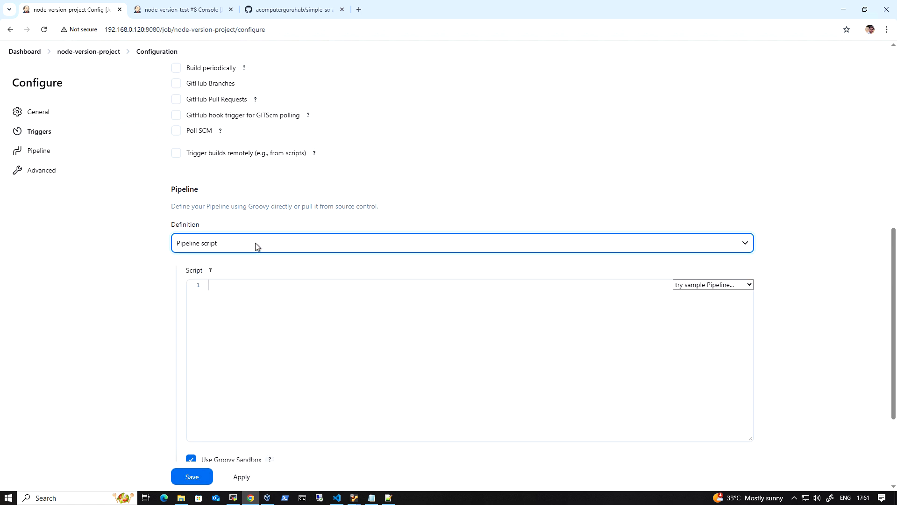
click(210, 285)
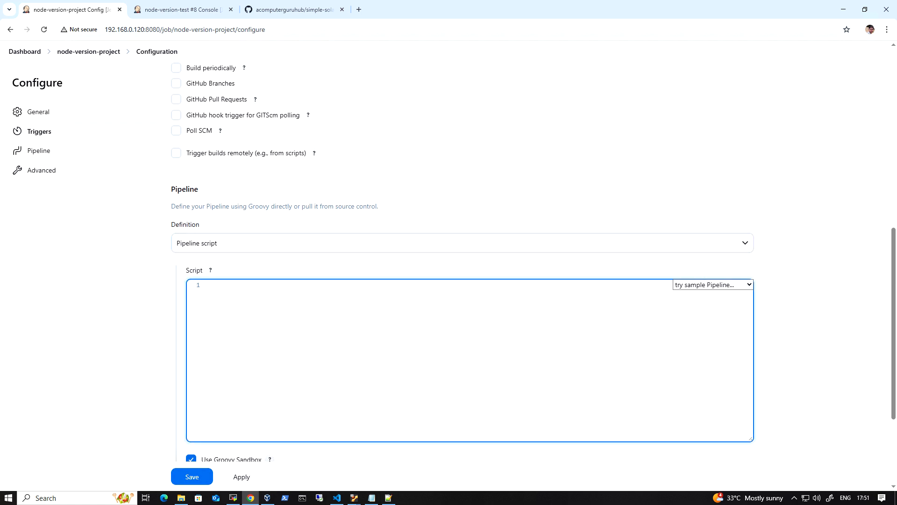
click(731, 286)
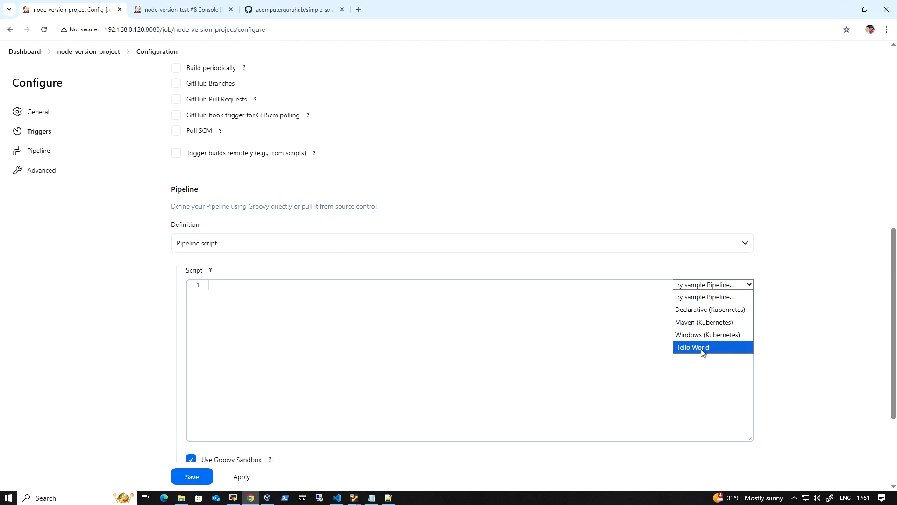
click(718, 347)
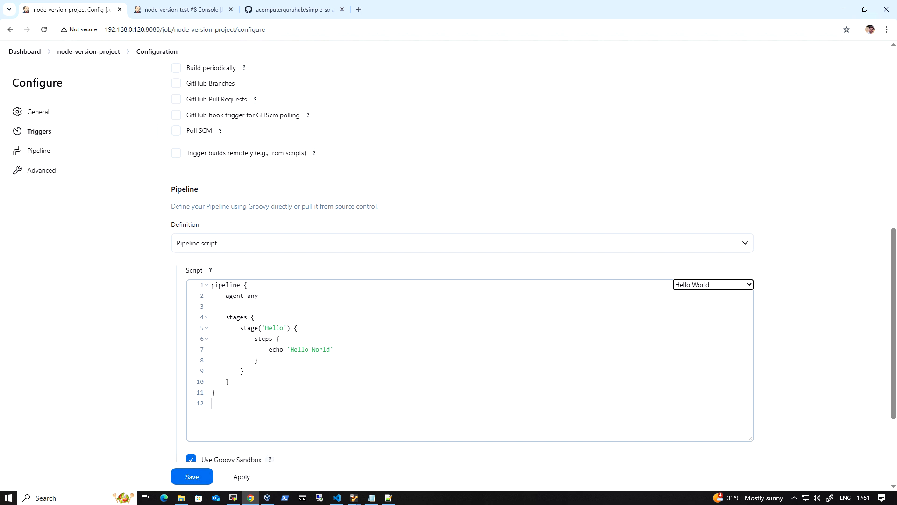
Rename the 'Hello' stage in the pipeline script to 'checkout SCM'.
drag(212, 285, 248, 285)
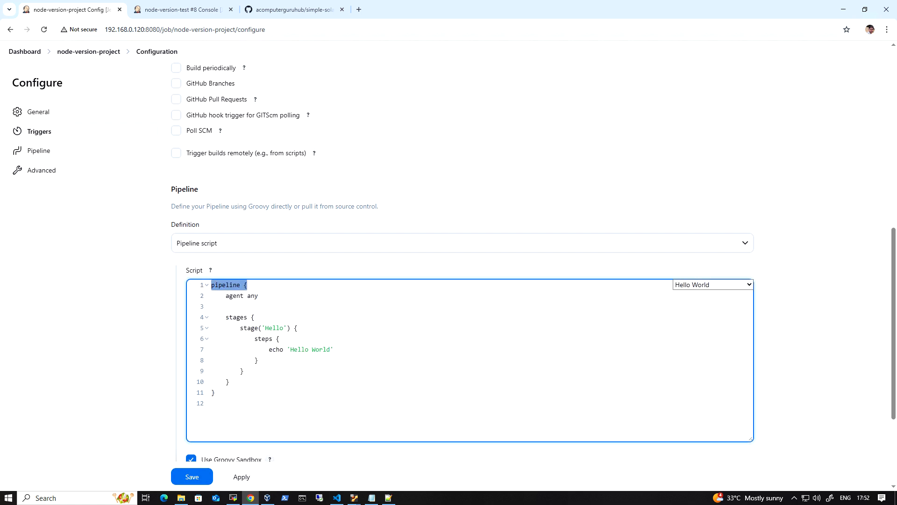
click(222, 295)
double_click(274, 327)
text(checkout )
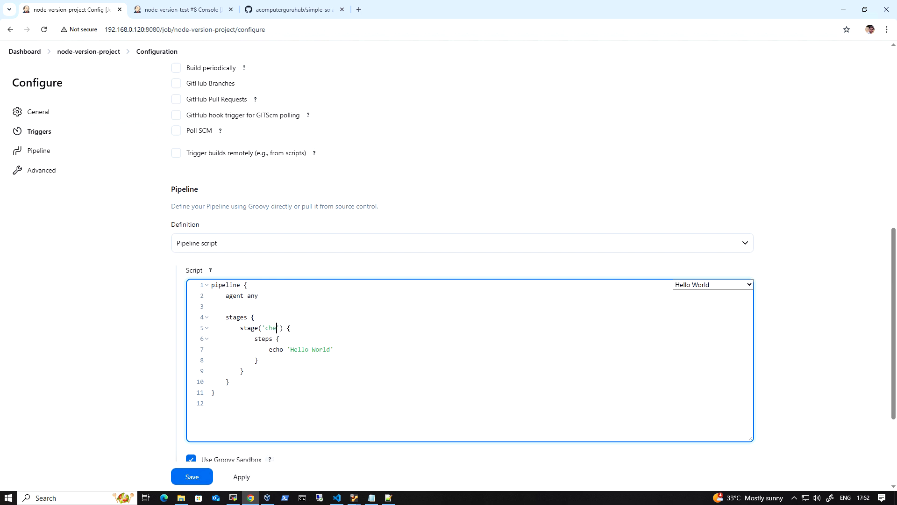
text(SCM)
Copy the whole pipeline script and paste it into a new text file in Visual Studio Code.
drag(215, 393, 211, 285)
key(ctrl+c)
click(337, 498)
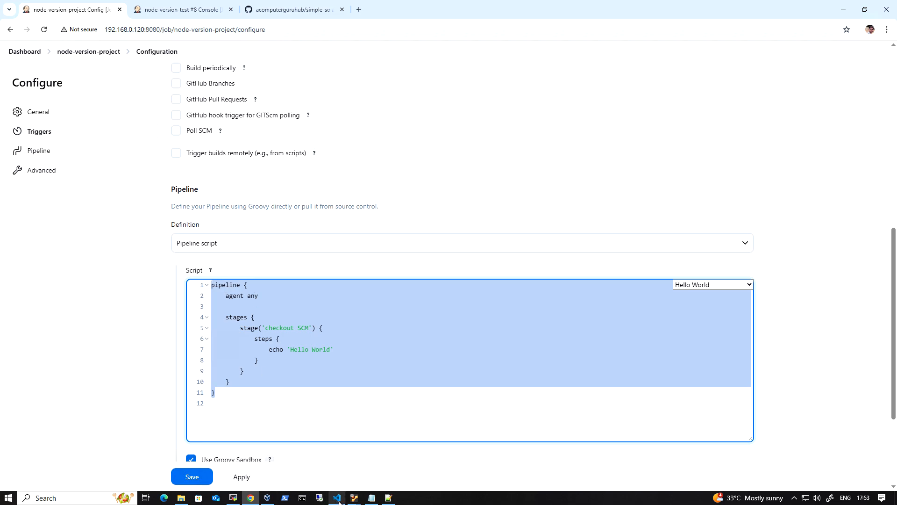
click(24, 9)
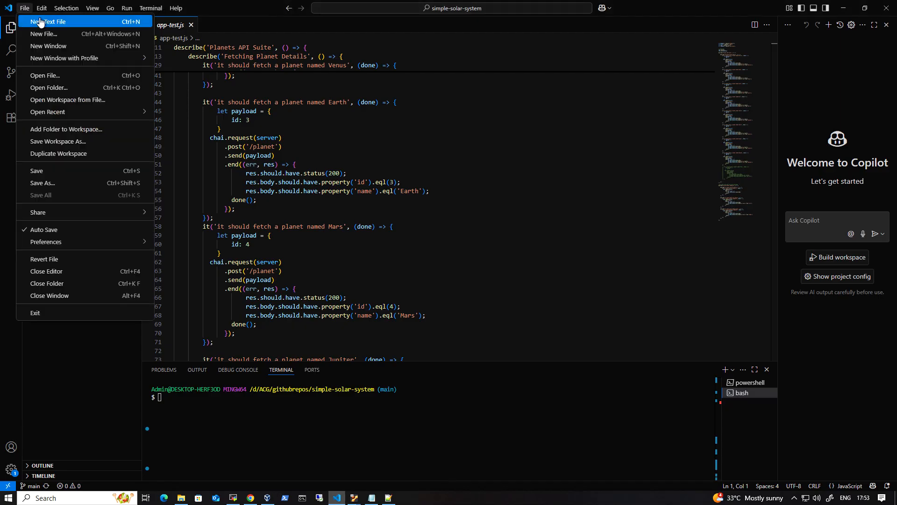
click(39, 21)
key(ctrl+v)
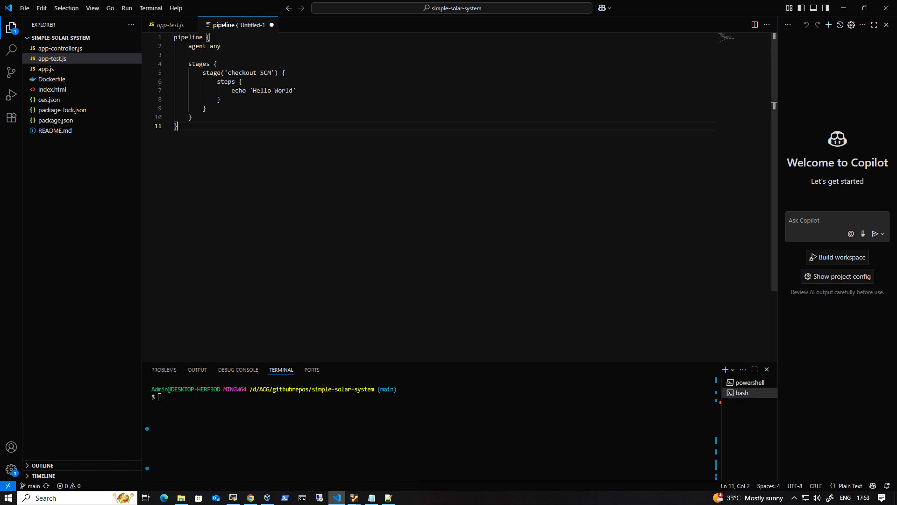
Add an empty stage block named 'check nodejs version' after the 'checkout SCM' stage.
click(210, 37)
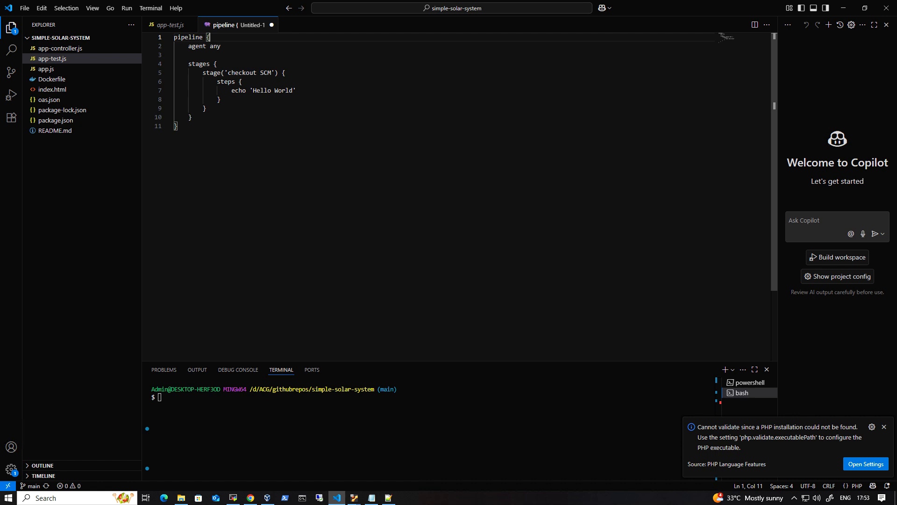
click(207, 108)
click(192, 117)
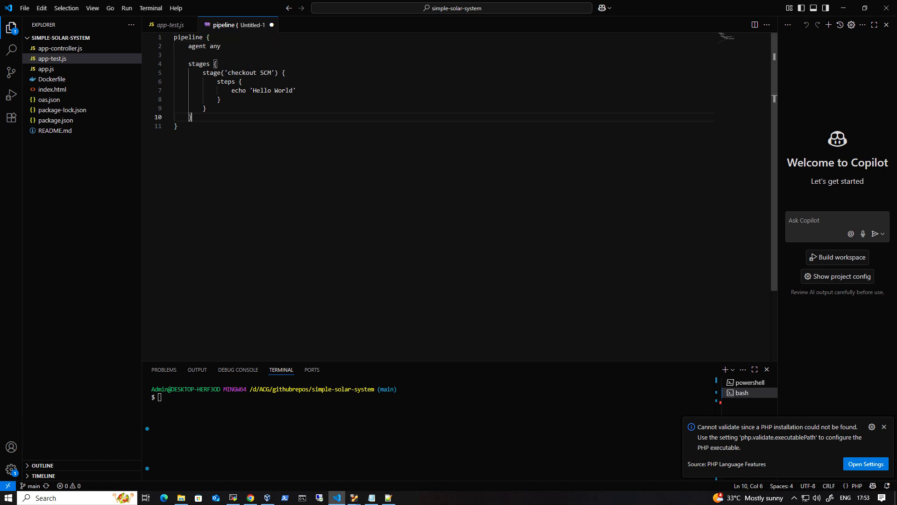
key(Up)
key(Return)
text(stage)
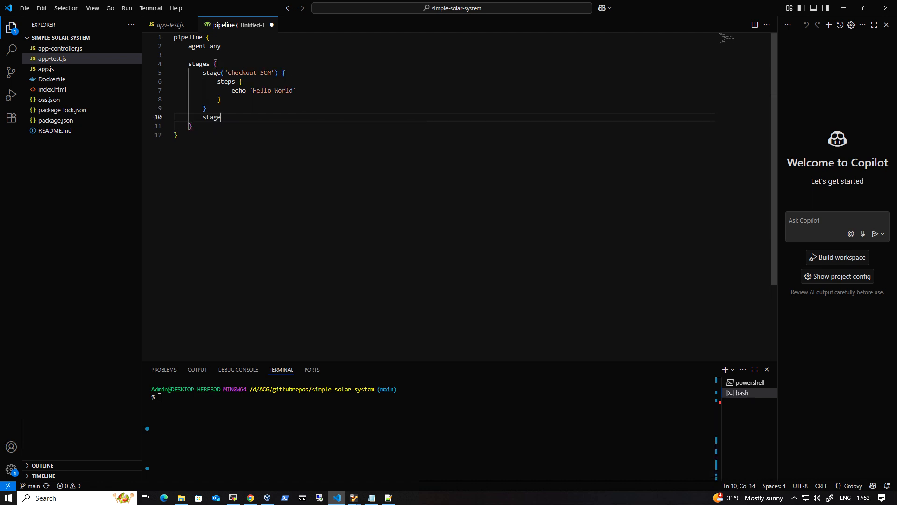
text(('check nodejs version') {)
key(Return)
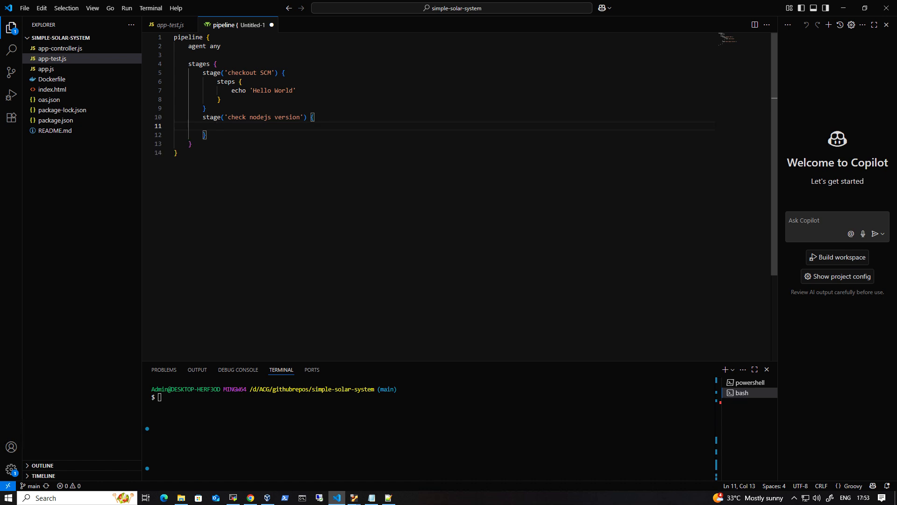
Add a steps block to the 'check nodejs version' stage that runs sh 'node -v' and sh 'npm -v'.
text(step)
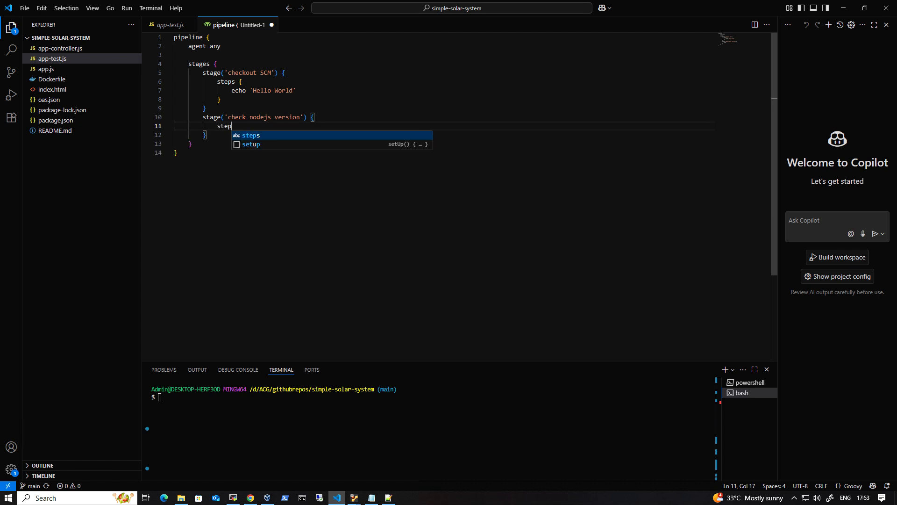
text(s {)
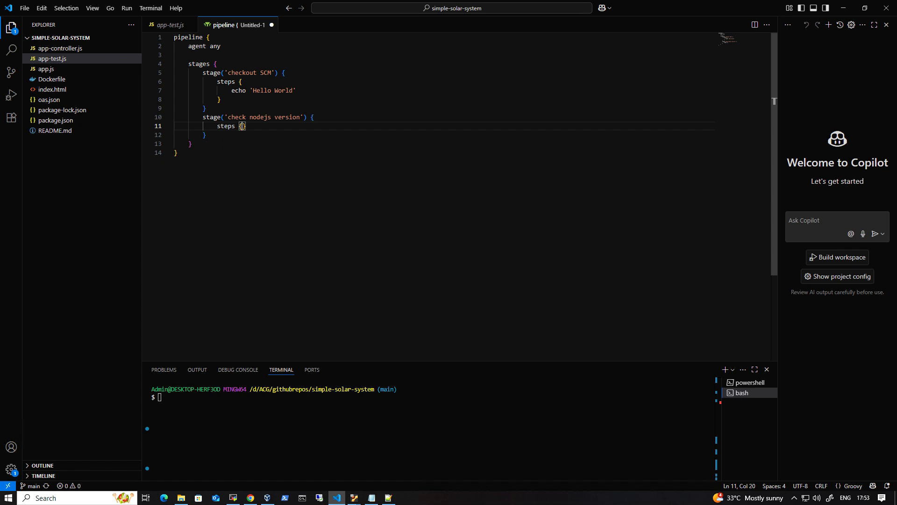
key(Return)
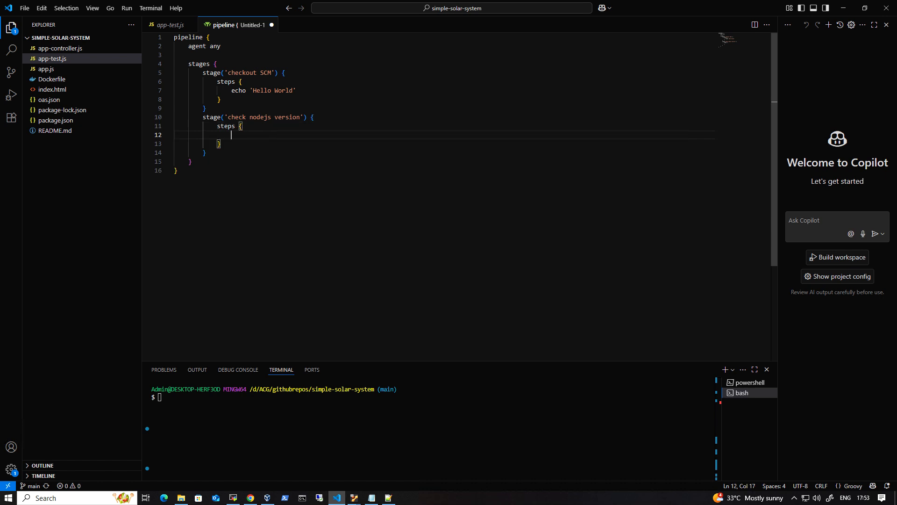
text(sh 'node -v)
key(Right)
key(Return)
text(sh )
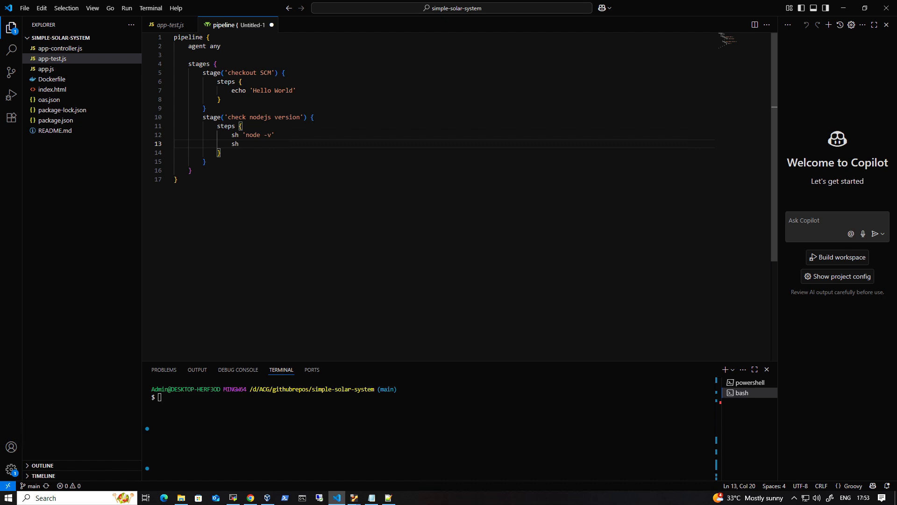
text('npm -v)
Copy the full edited script, replace the script in the Jenkins pipeline configuration with it, and save the job.
drag(180, 182, 168, 38)
key(ctrl+c)
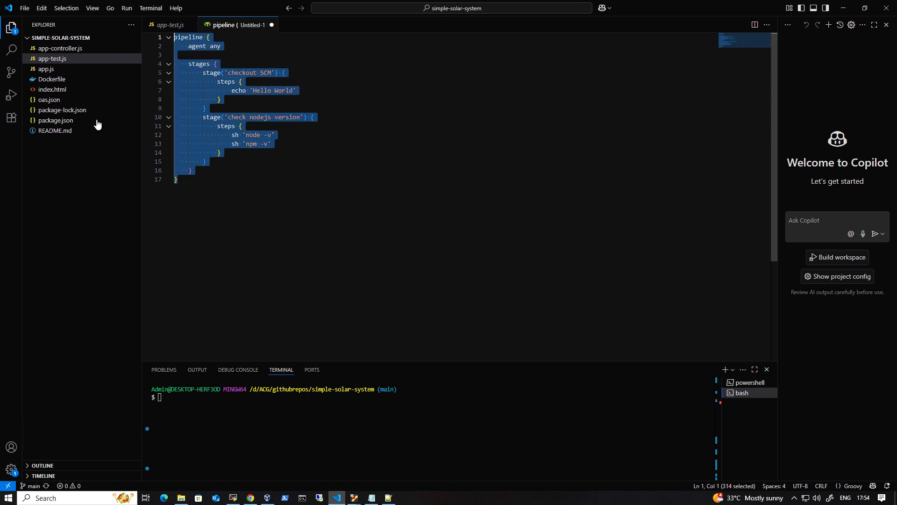
click(250, 498)
click(217, 393)
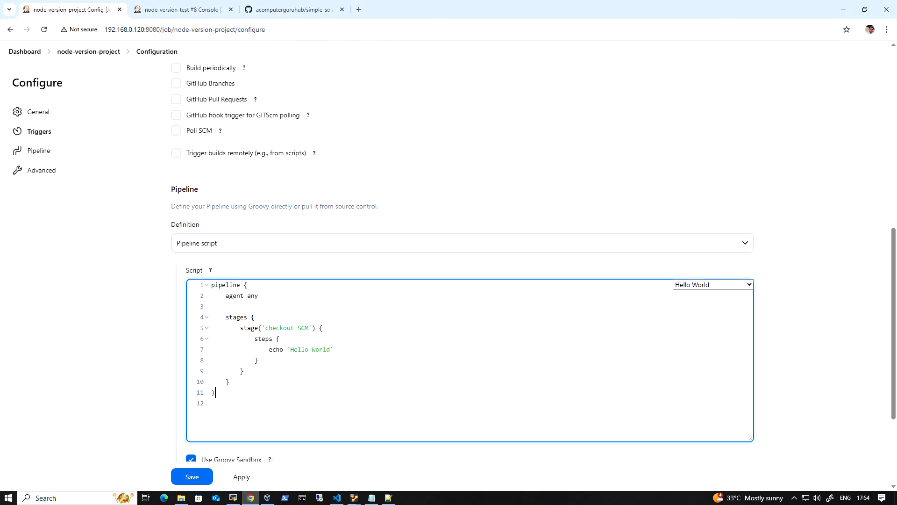
drag(216, 392, 211, 284)
key(ctrl+v)
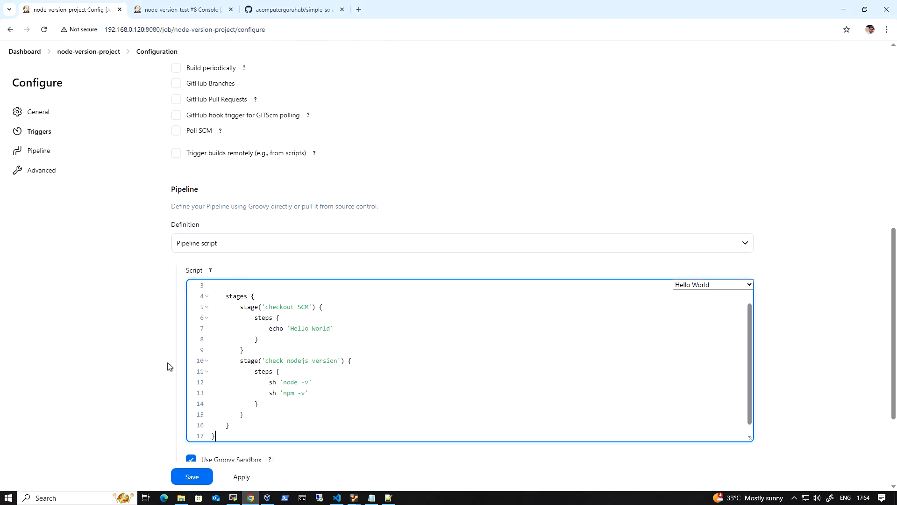
click(202, 478)
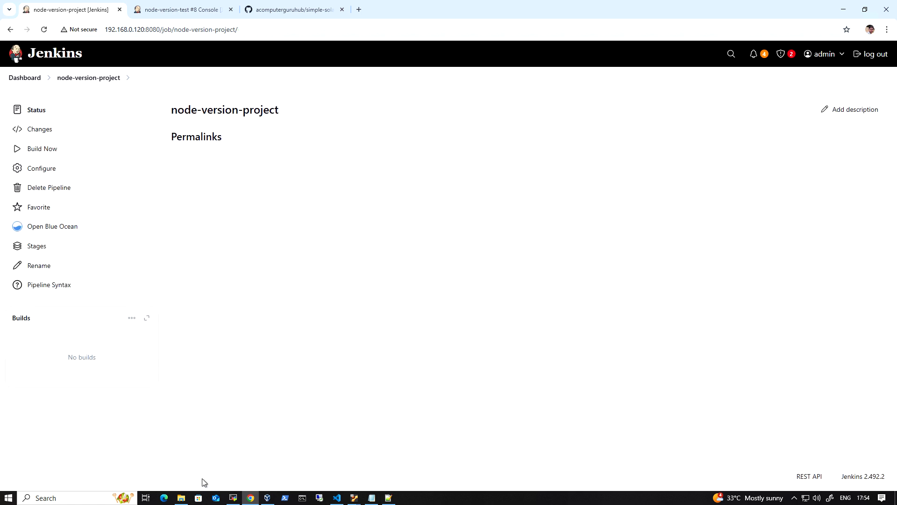
Run a build of node-version-project and open the console output of build #1.
click(53, 152)
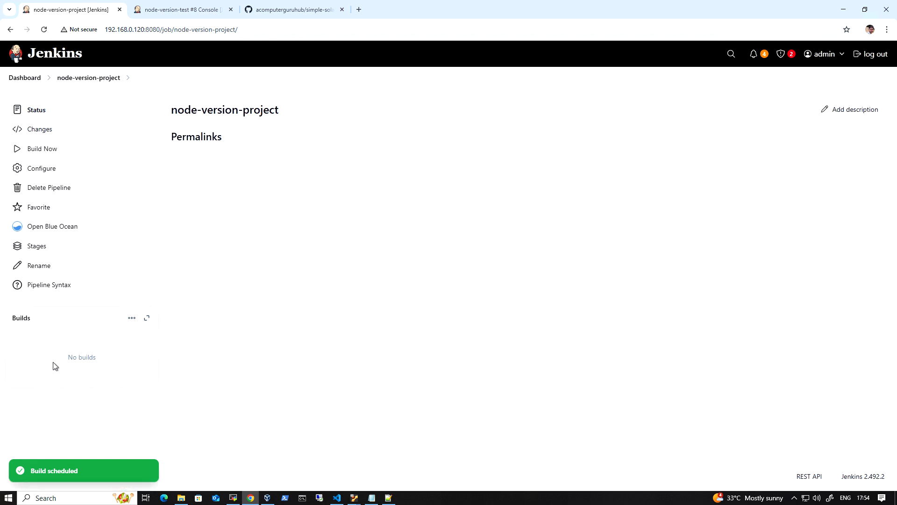
click(32, 353)
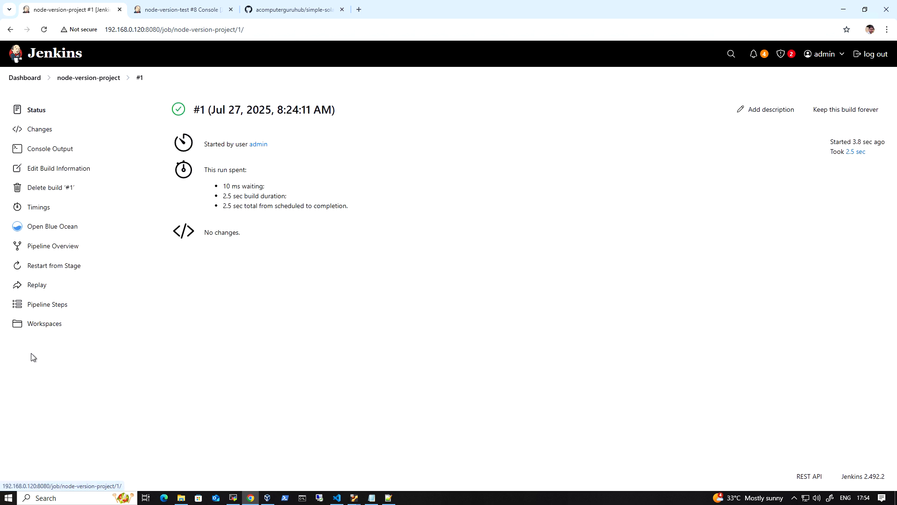
click(59, 149)
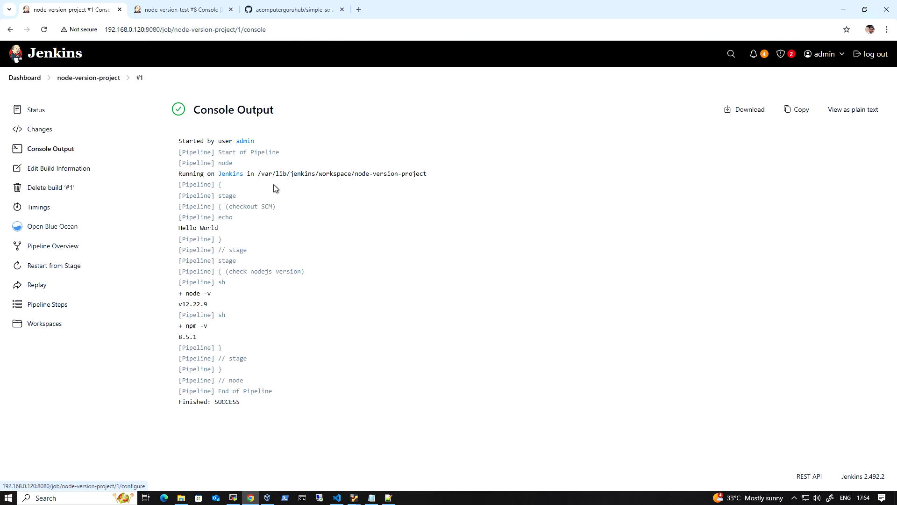
Examine the console output for the checkout SCM echo text and the node -v and npm -v results.
drag(230, 227, 182, 227)
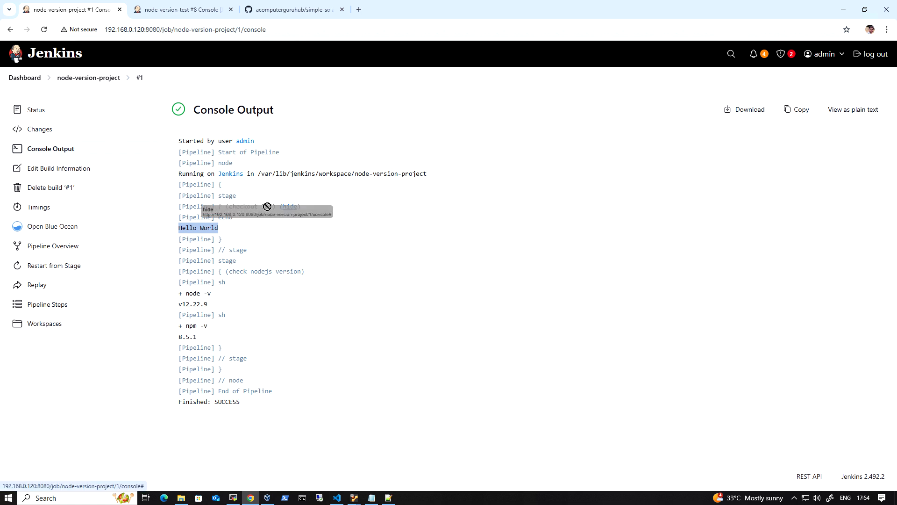
click(276, 233)
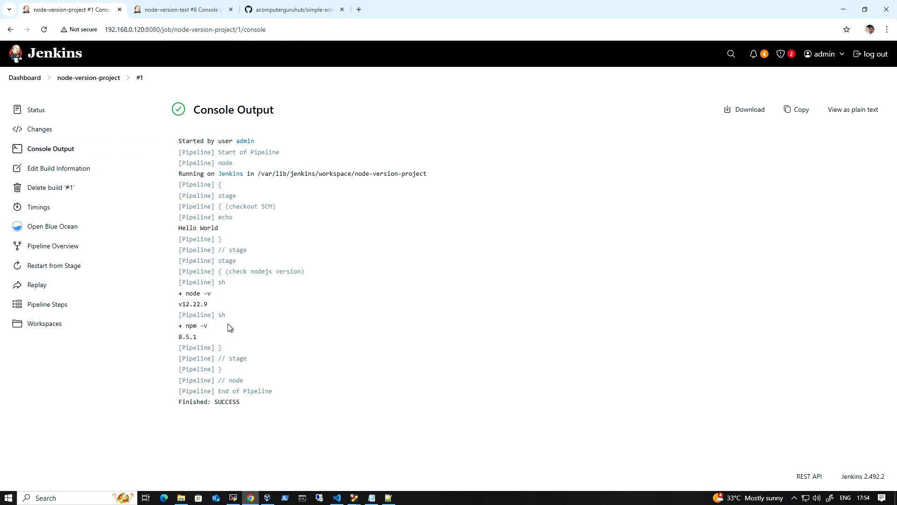
mouse_move(228, 324)
mouse_move(212, 293)
mouse_down()
mouse_move(190, 293)
mouse_move(208, 303)
mouse_up()
drag(212, 325, 177, 339)
drag(215, 303, 193, 303)
Reopen the job's configuration and set the pipeline definition to Pipeline script from SCM with Git as the SCM.
click(83, 78)
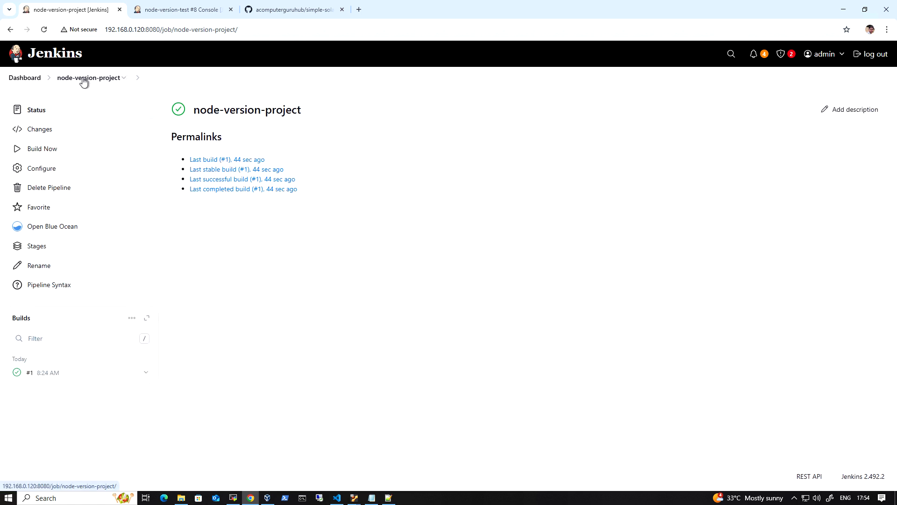
click(60, 172)
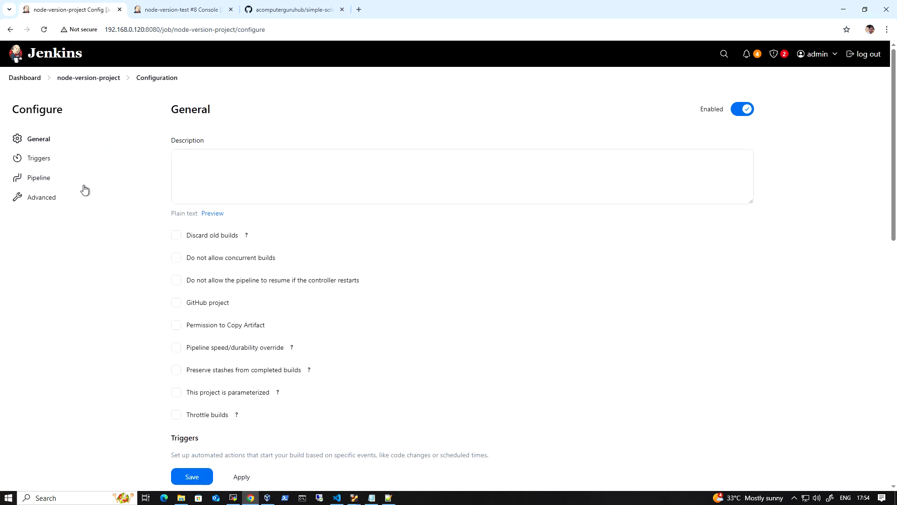
click(59, 197)
click(251, 100)
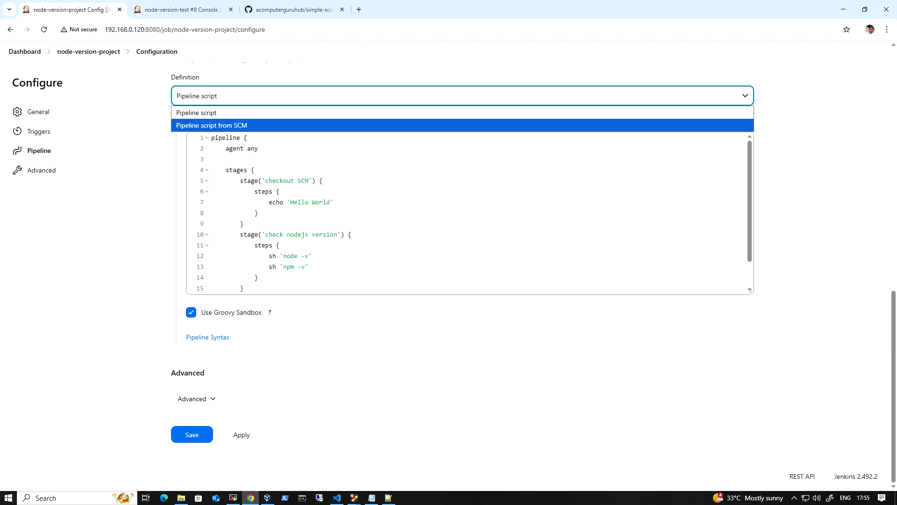
click(255, 170)
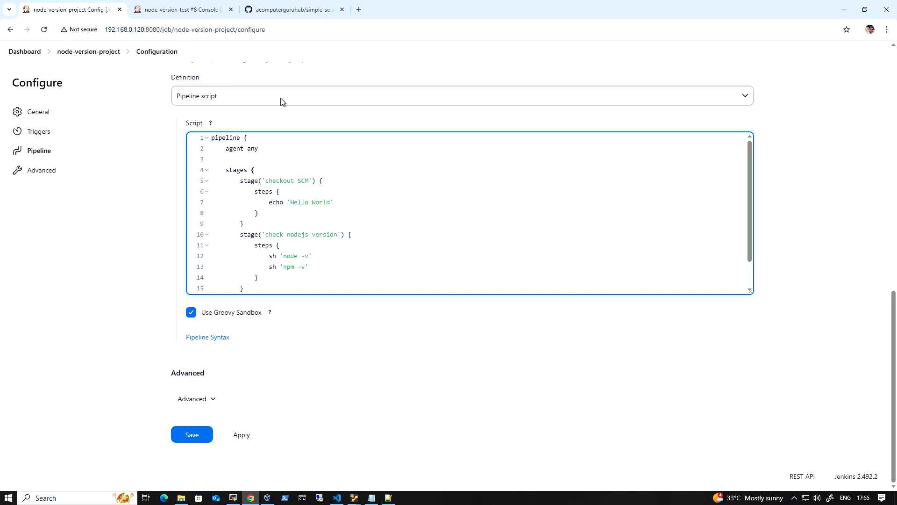
click(246, 95)
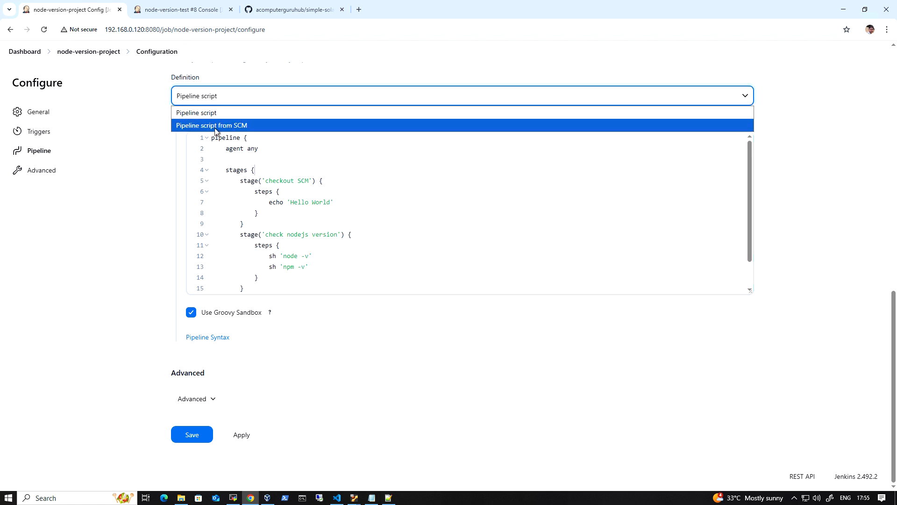
click(246, 96)
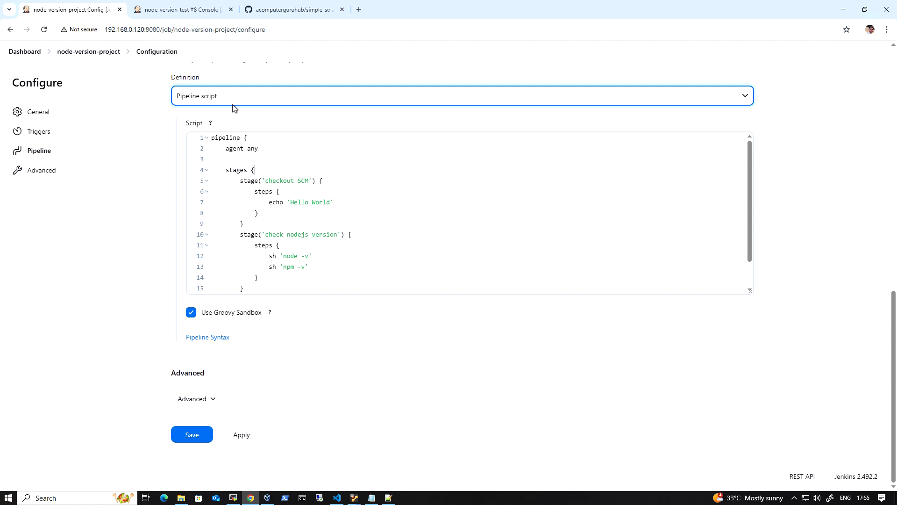
drag(245, 288, 237, 234)
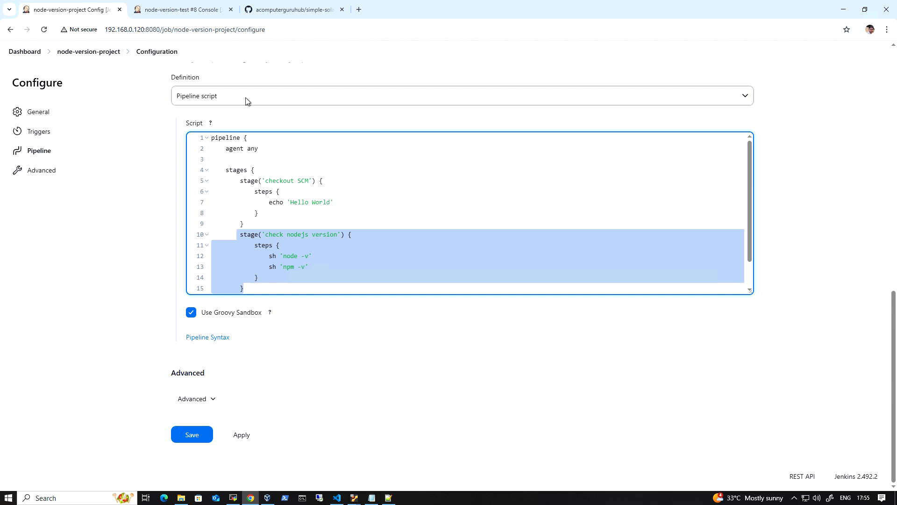
click(267, 95)
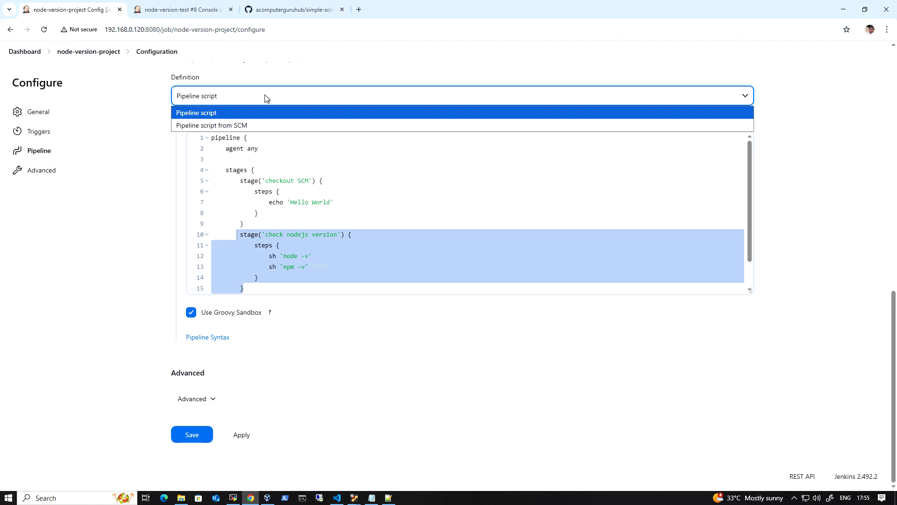
click(258, 125)
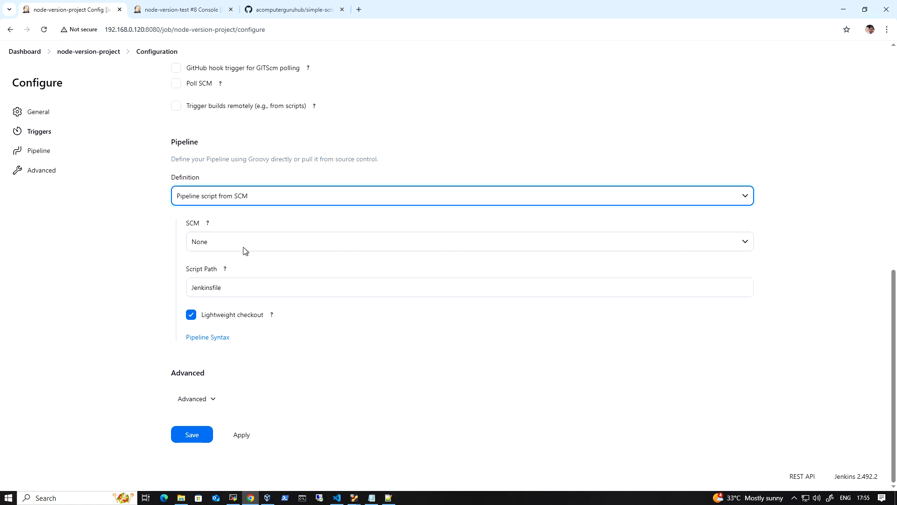
click(276, 240)
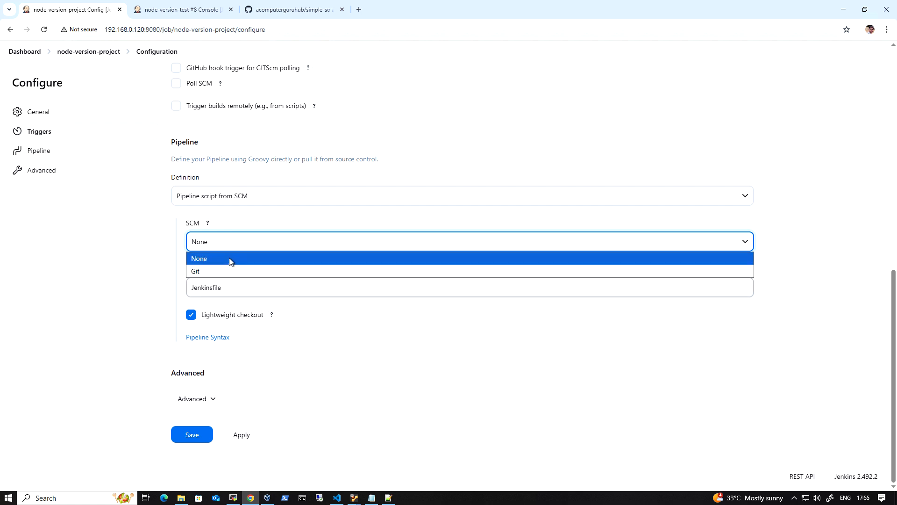
click(228, 271)
Copy the HTTPS clone URL of the simple-solar-system repository from GitHub and enter it as the Repository URL in the Jenkins job.
click(243, 315)
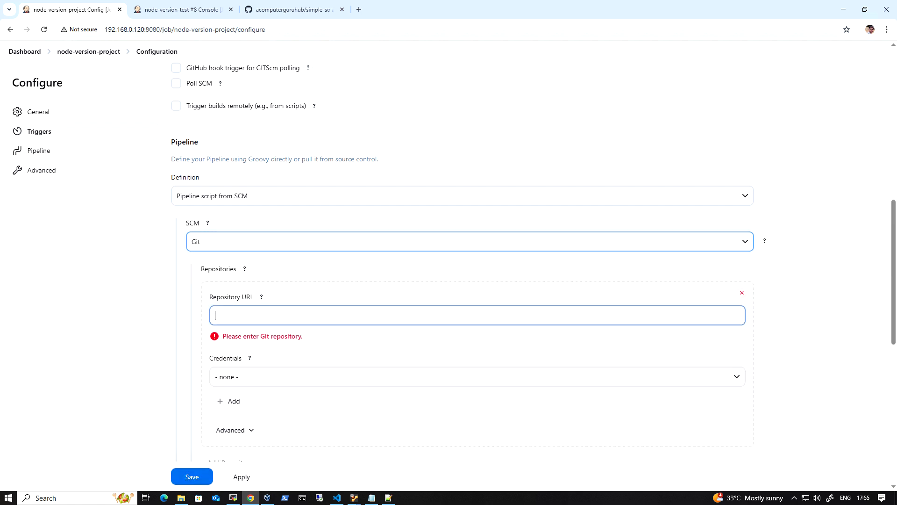
scroll(149, 301, down, 2)
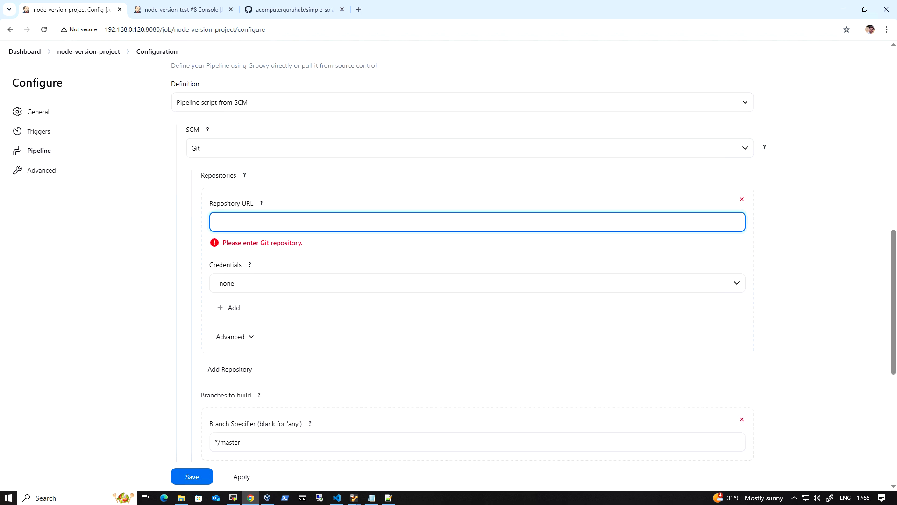
click(286, 14)
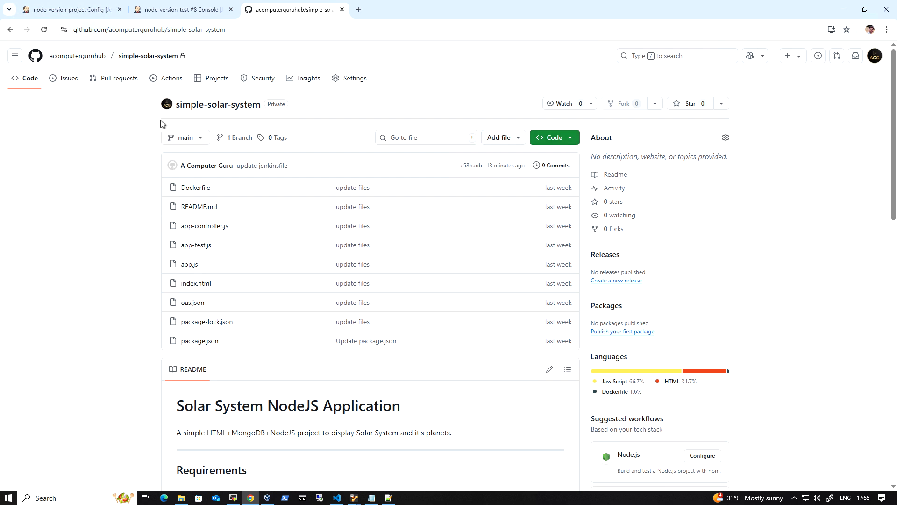
click(571, 140)
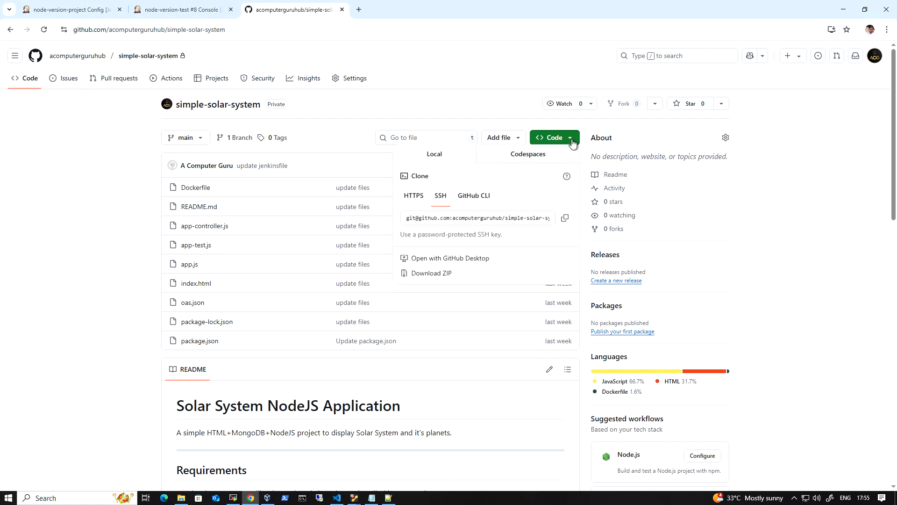
click(415, 199)
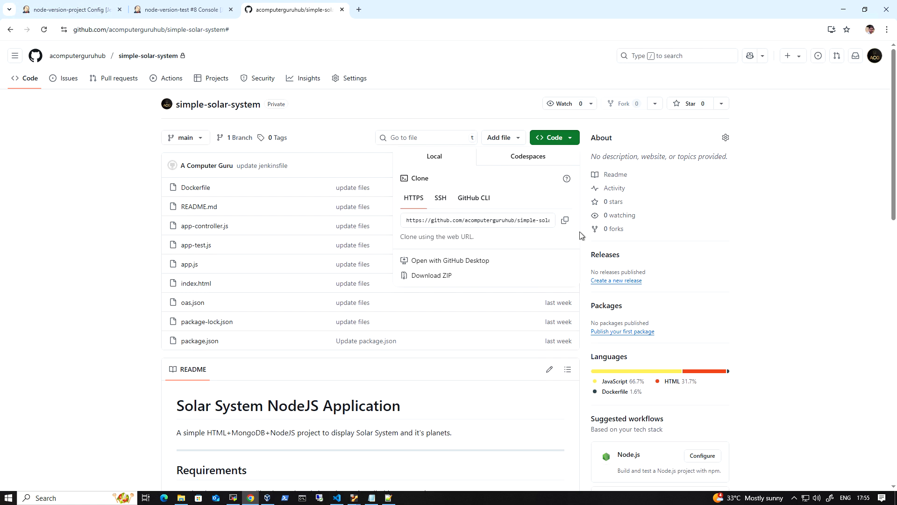
click(566, 224)
click(82, 13)
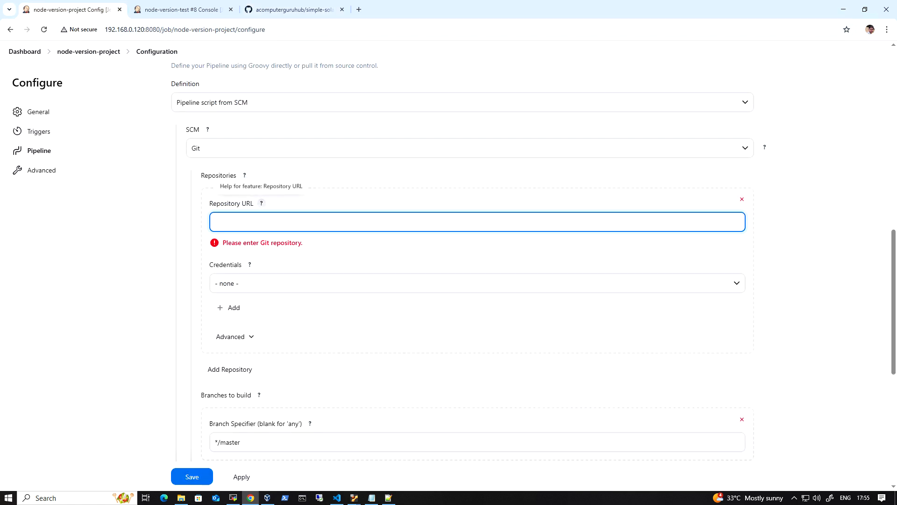
key(ctrl+v)
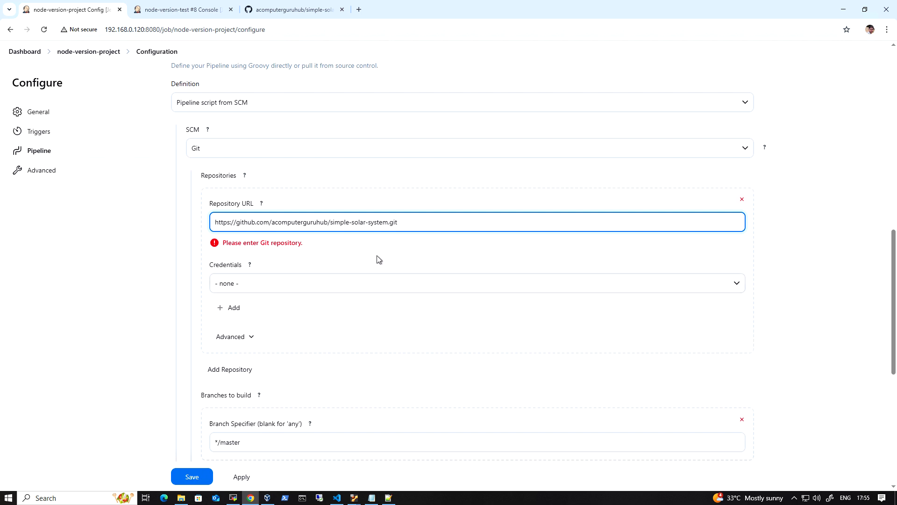
click(390, 254)
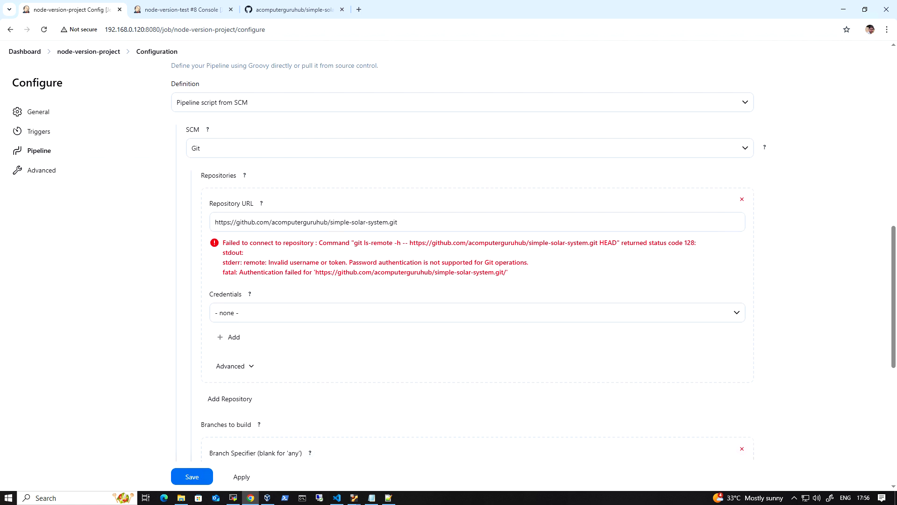
drag(244, 262, 520, 262)
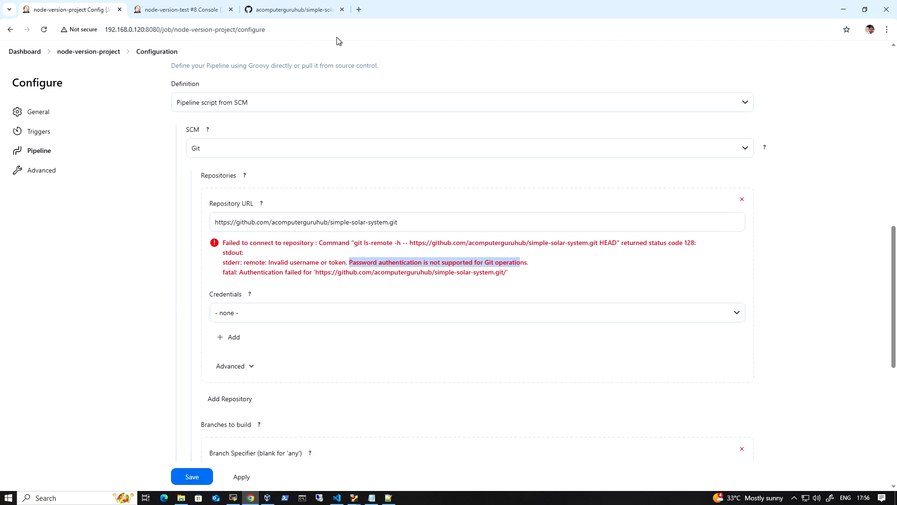
Switch to GitHub, go to the classic personal access tokens in the account's developer settings, and start a new classic token.
click(294, 10)
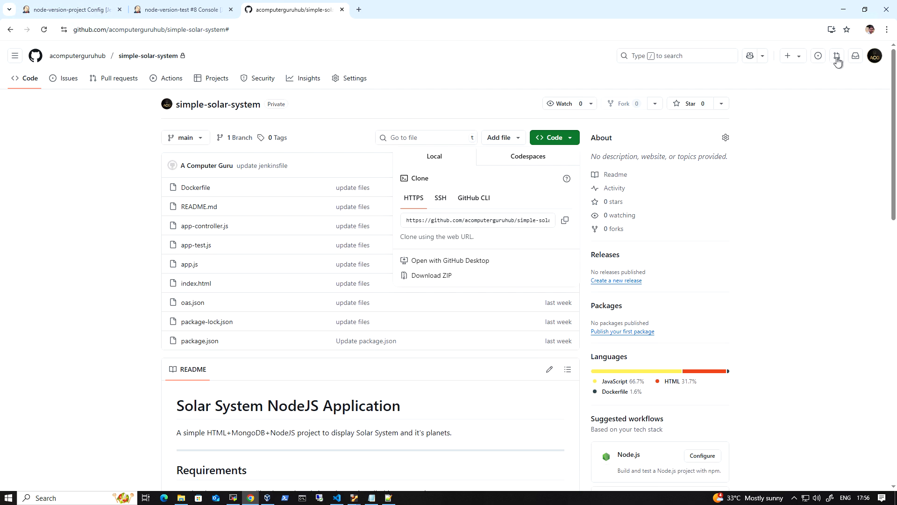
click(876, 56)
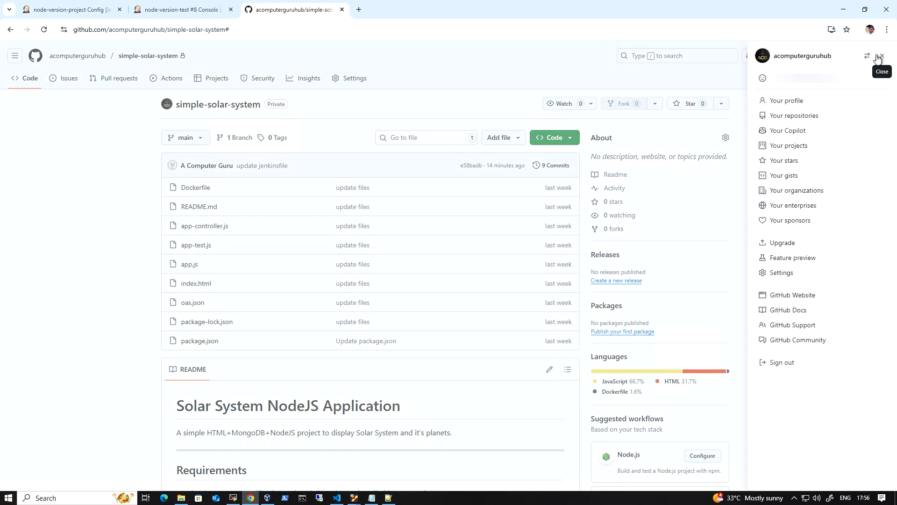
click(795, 279)
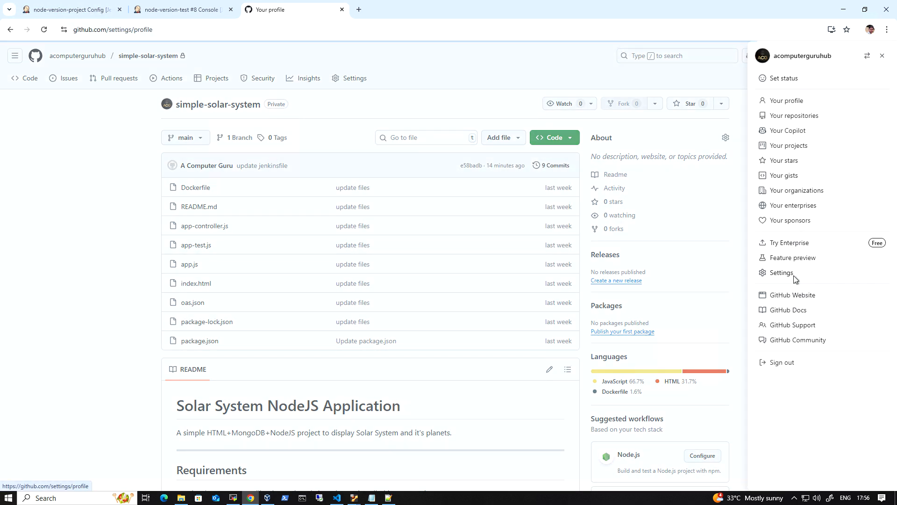
scroll(272, 276, down, 7)
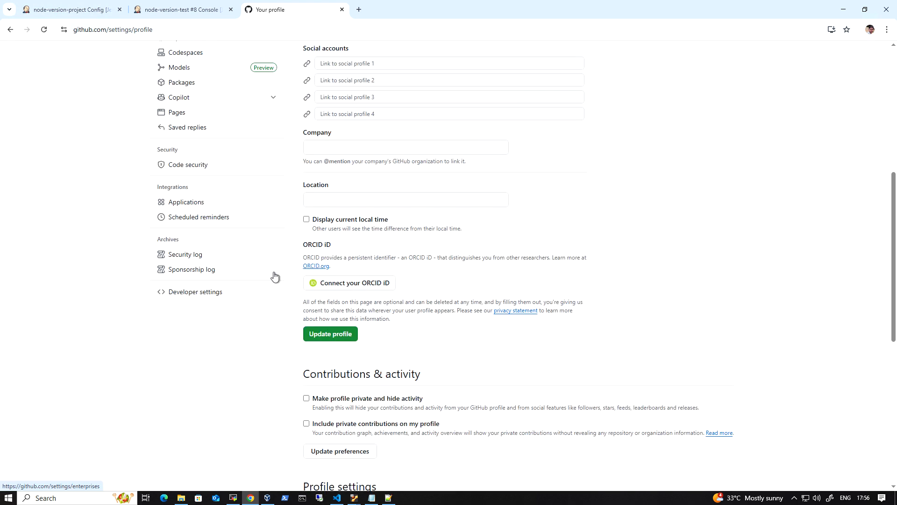
click(198, 294)
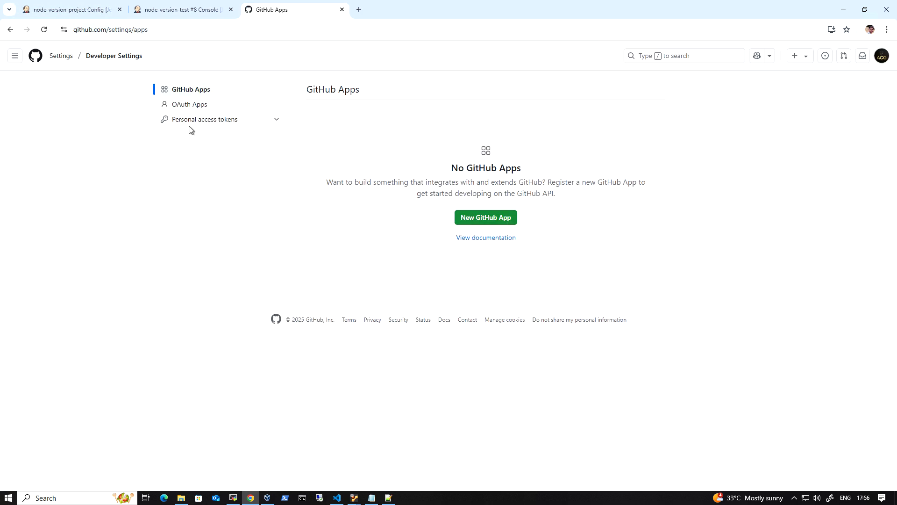
click(269, 122)
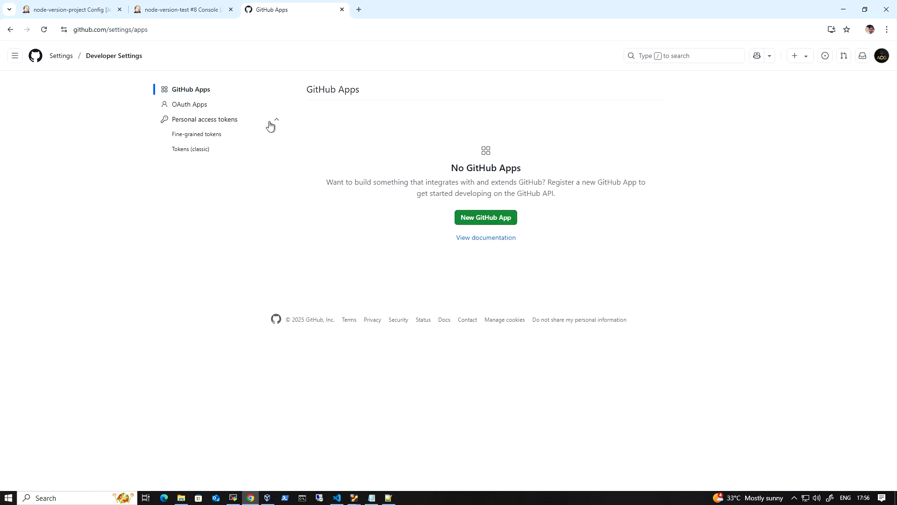
click(208, 151)
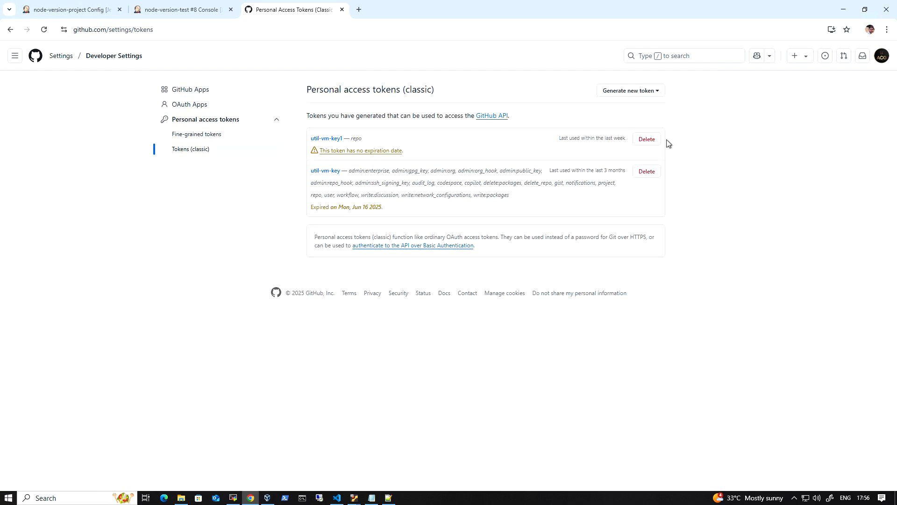
click(655, 92)
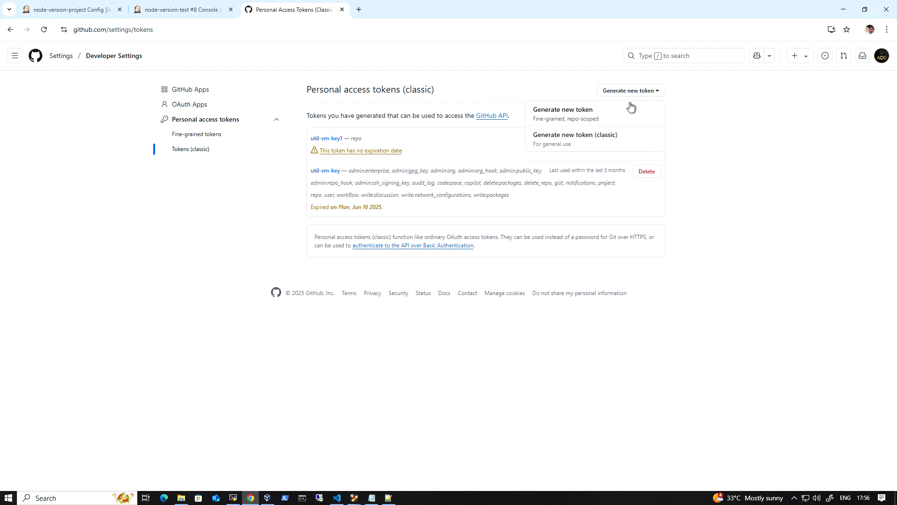
click(579, 141)
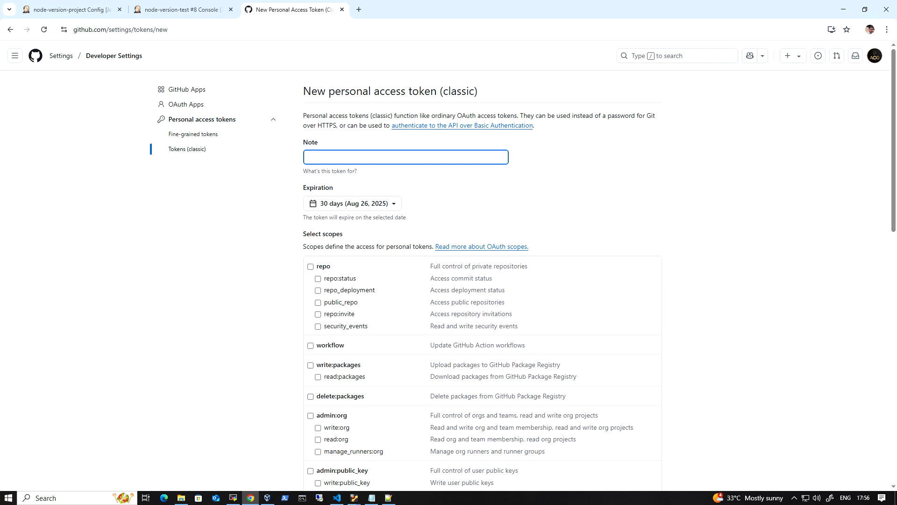
Set the new token's note to jenkins-token and its expiration to 7 days.
text(ggithub-token)
drag(329, 157, 309, 158)
text(jenkins)
click(386, 207)
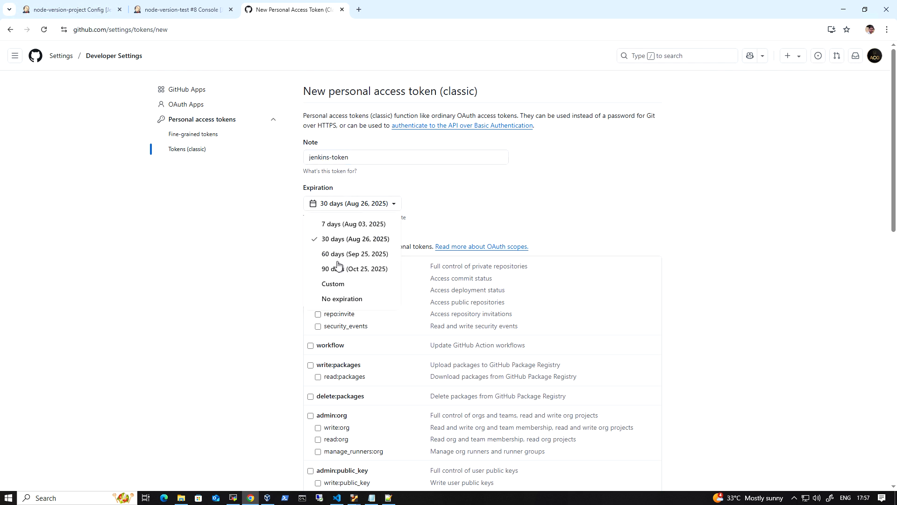
click(347, 225)
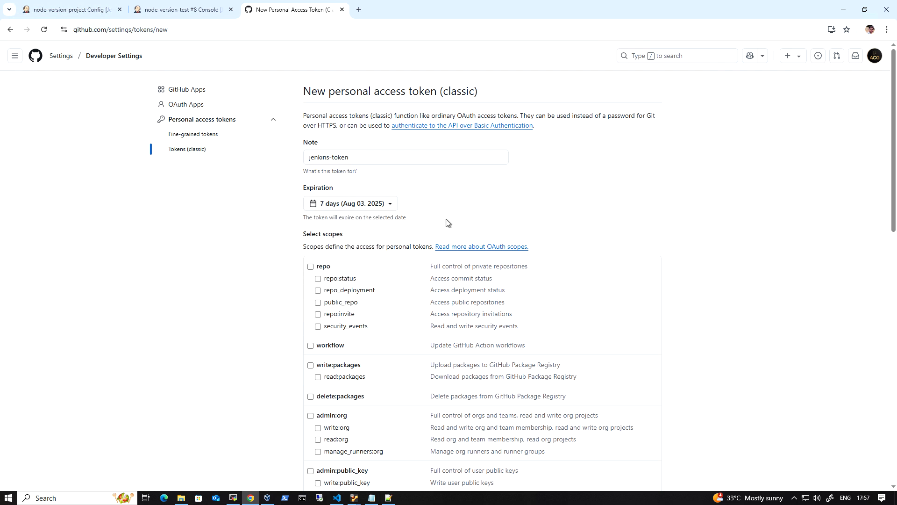
Grant the new token the full repo scope and generate it.
click(311, 266)
scroll(378, 275, down, 3)
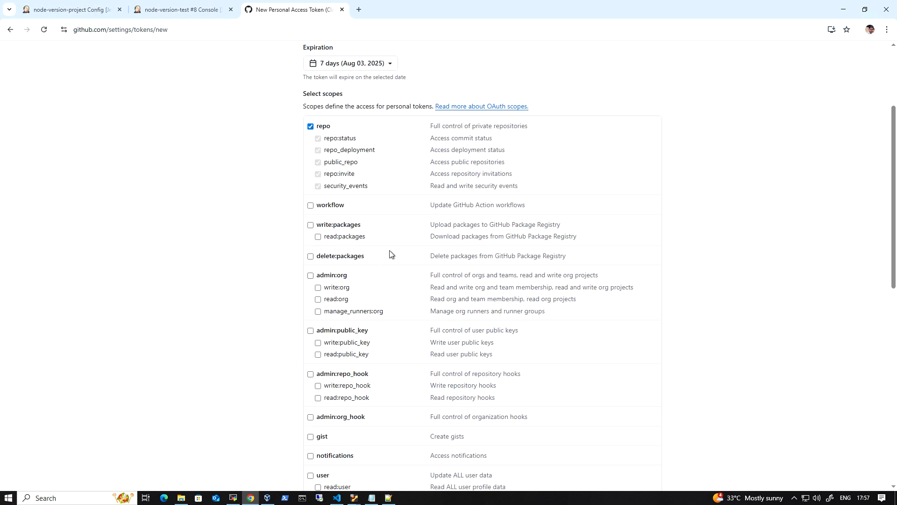
scroll(383, 241, down, 10)
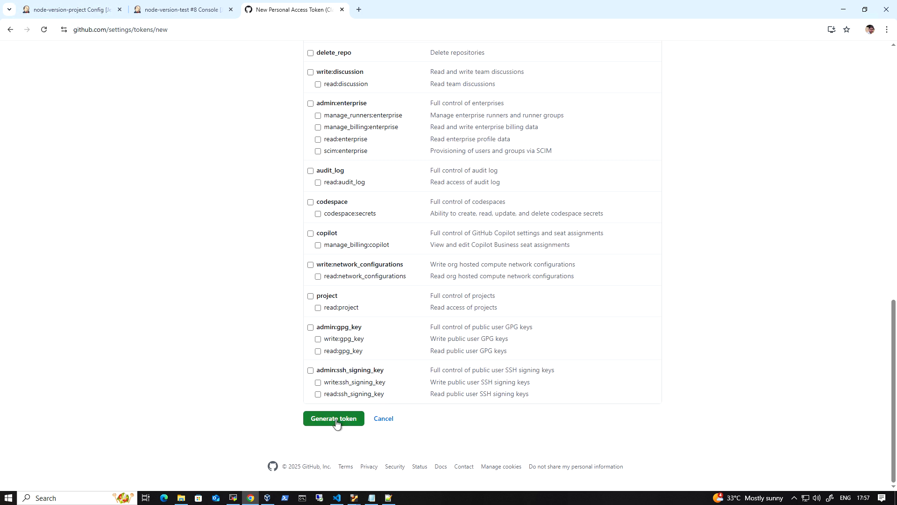
click(346, 423)
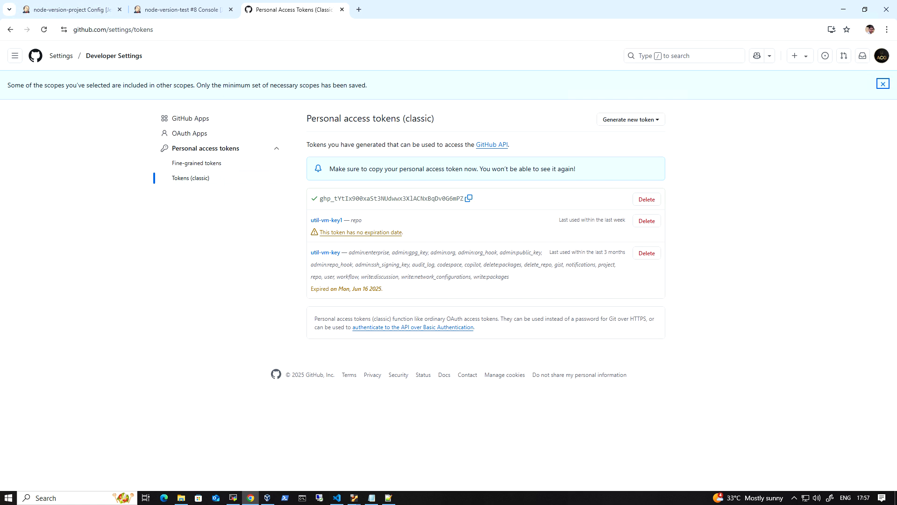
Copy the generated access token, paste it on a new line below the notes in Notepad++, and return to the browser.
click(469, 200)
click(387, 498)
click(432, 188)
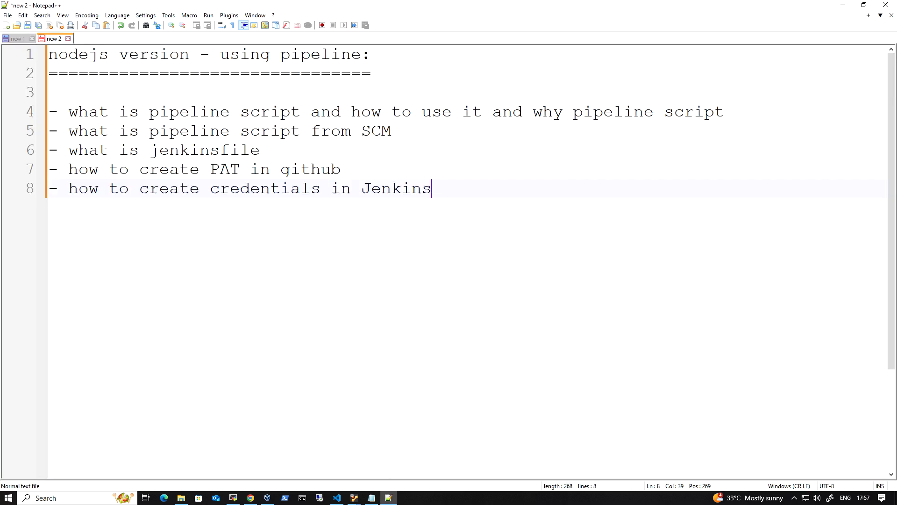
key(Return)
key(ctrl+v)
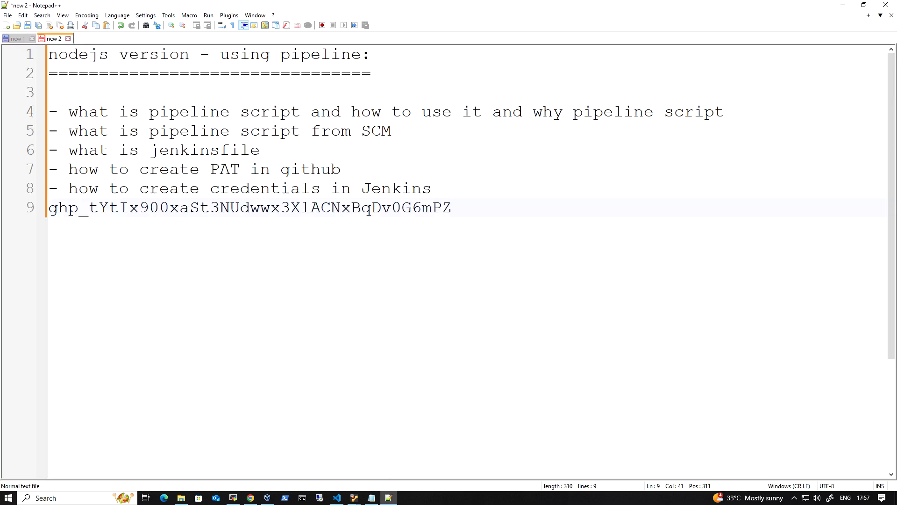
click(843, 5)
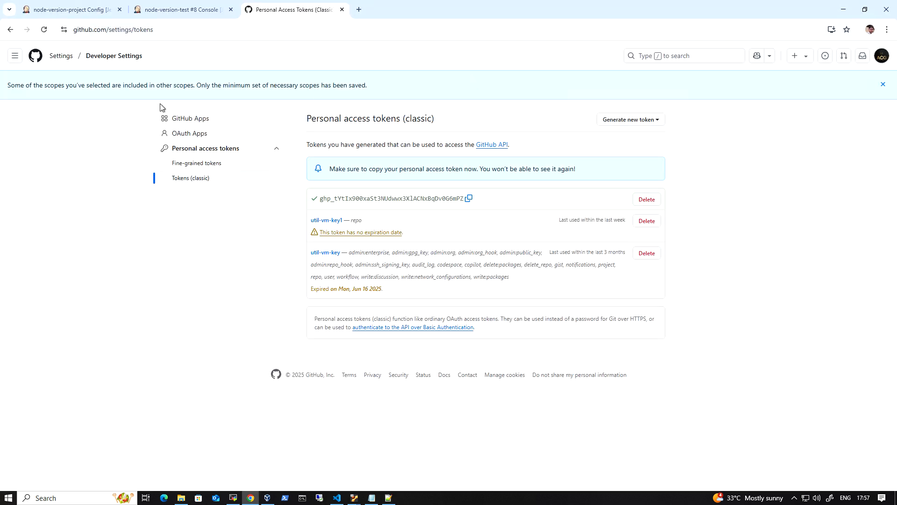
Switch to Jenkins, go to the System store's global credentials from the credentials management page, and start a new credential.
click(75, 14)
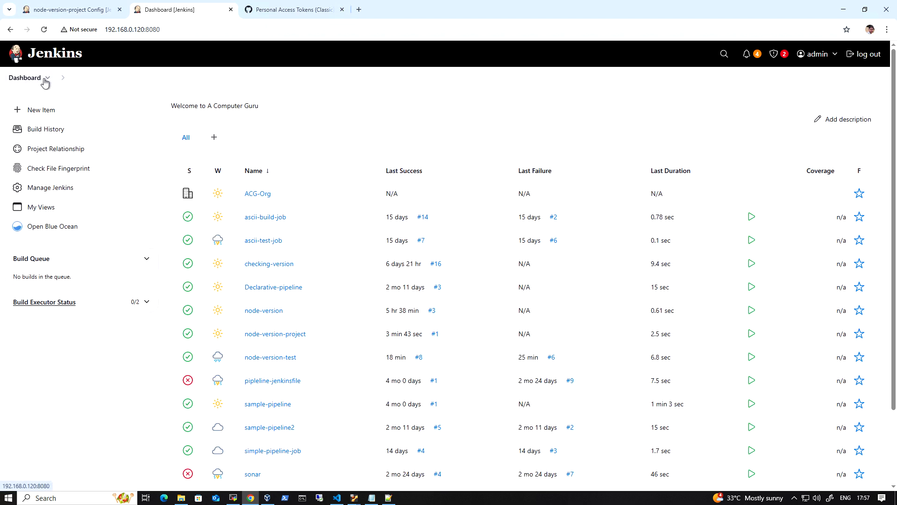
click(47, 78)
mouse_move(89, 159)
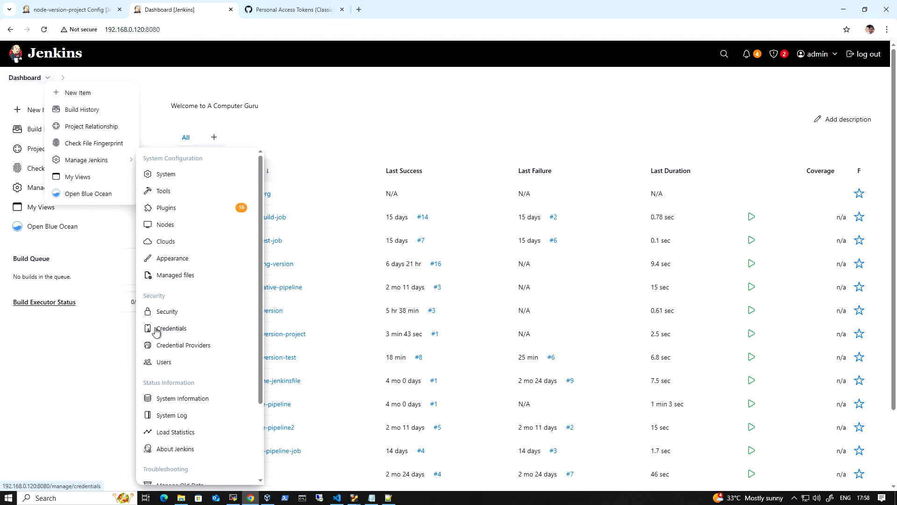
click(189, 331)
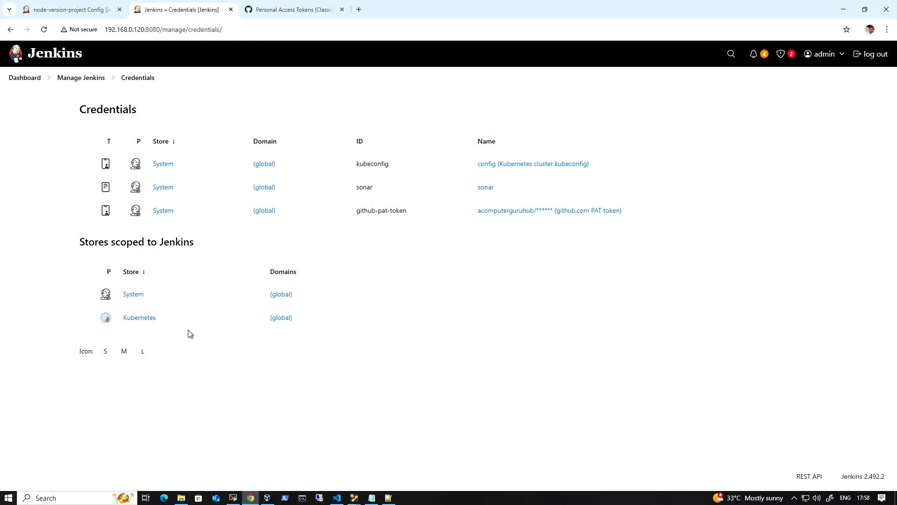
click(135, 294)
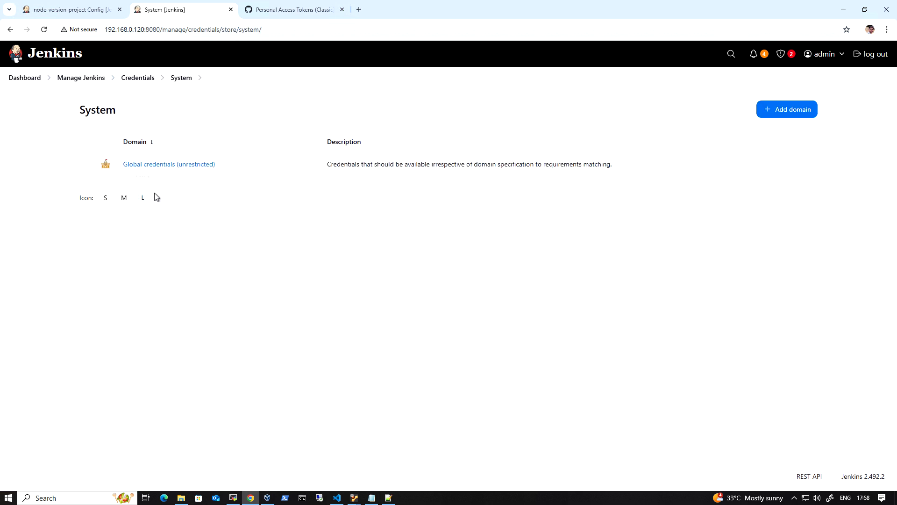
click(171, 167)
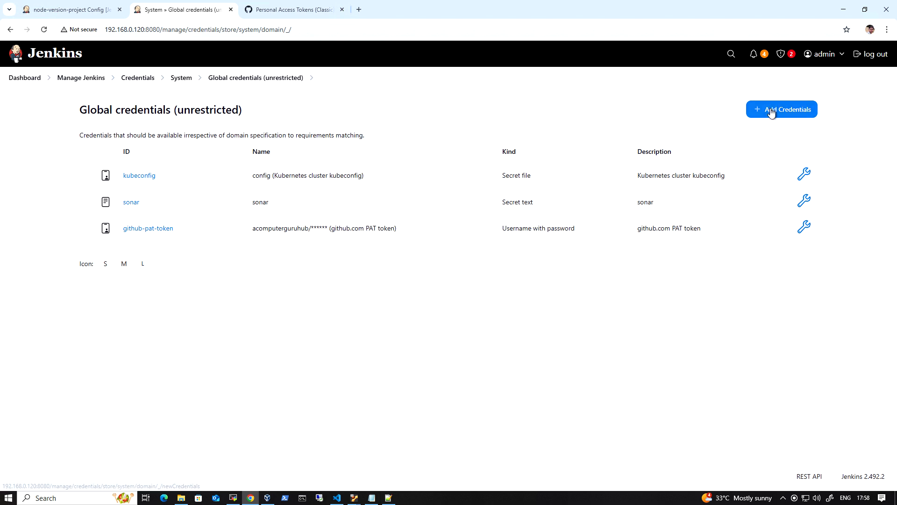
click(796, 111)
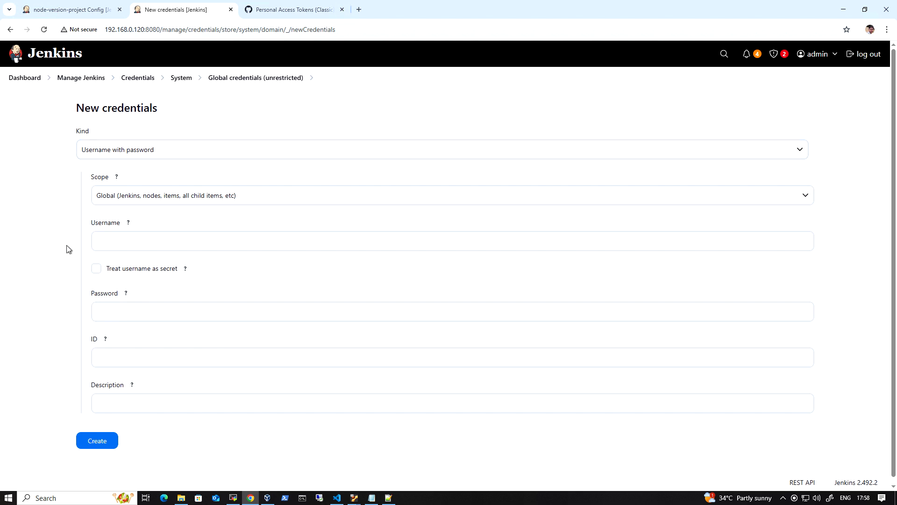
Paste the GitHub access token as the new credential's password.
click(103, 241)
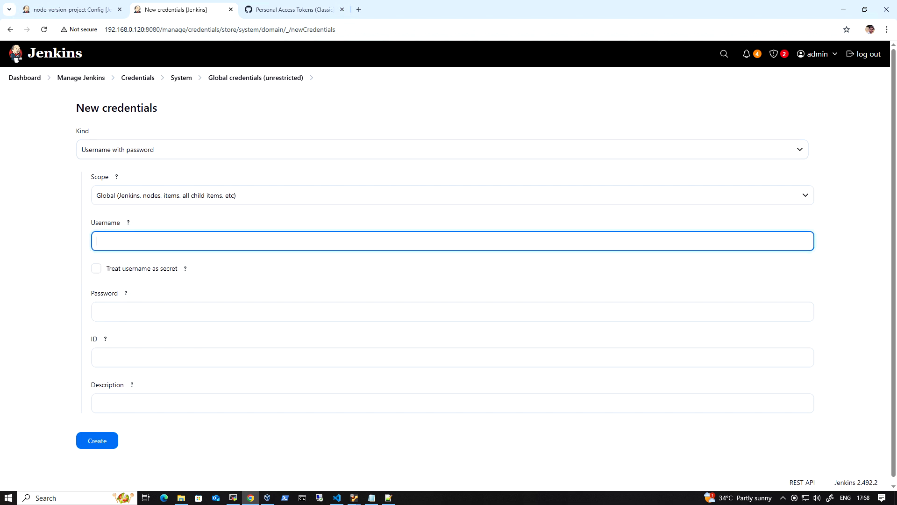
click(149, 312)
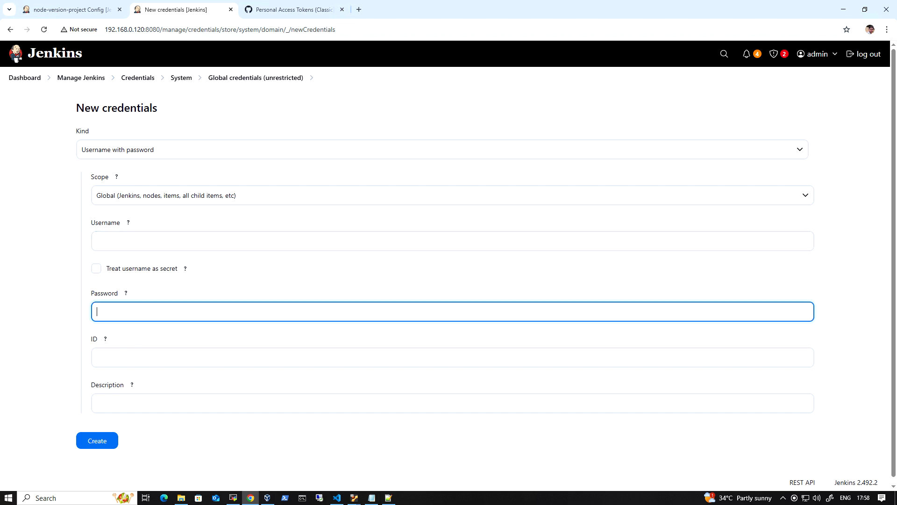
key(ctrl+v)
Copy the account's username from the GitHub profile and enter it as the new Jenkins credential's username.
click(292, 11)
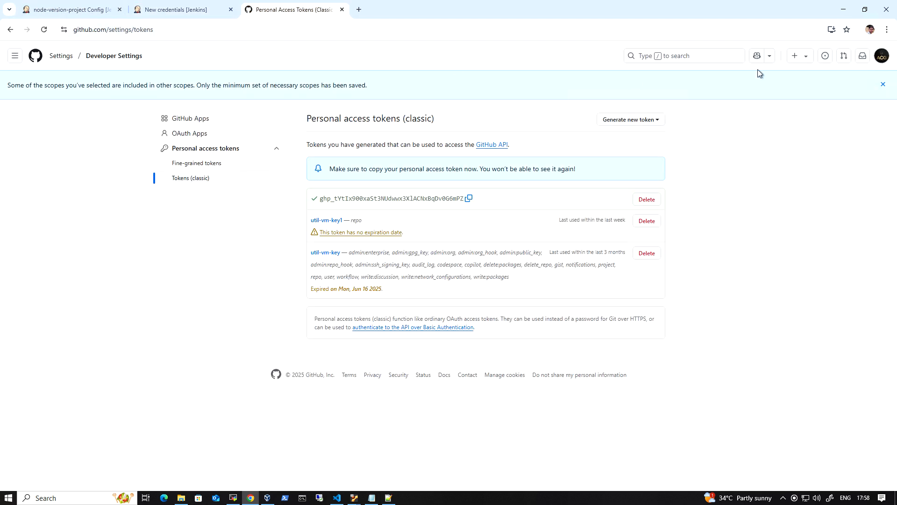
click(882, 56)
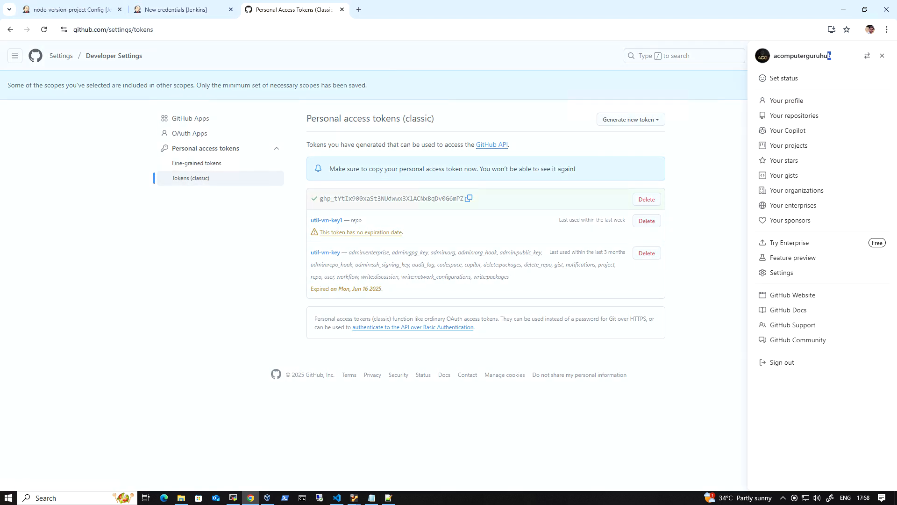
drag(830, 55, 774, 55)
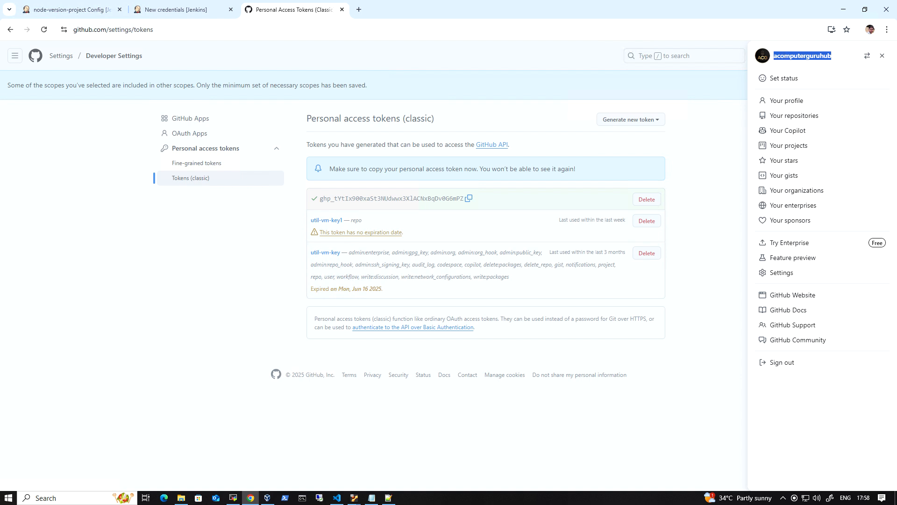
click(177, 10)
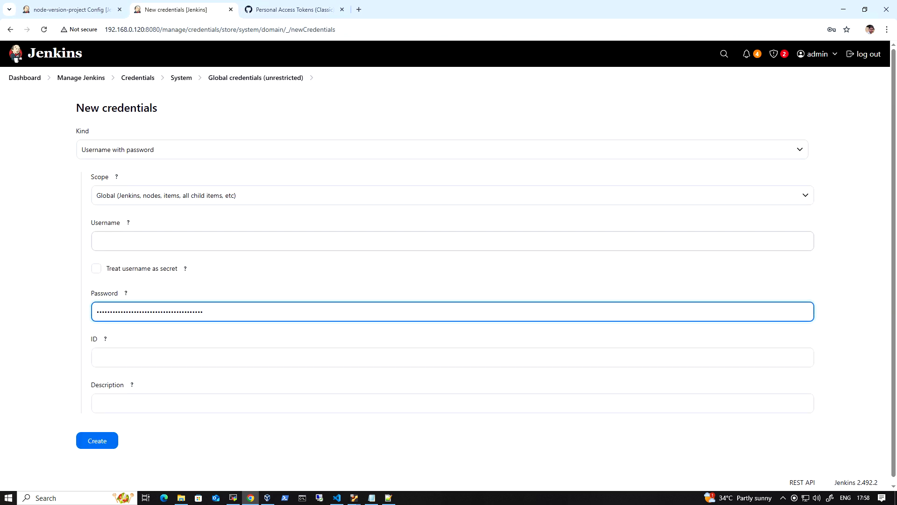
click(130, 242)
key(ctrl+v)
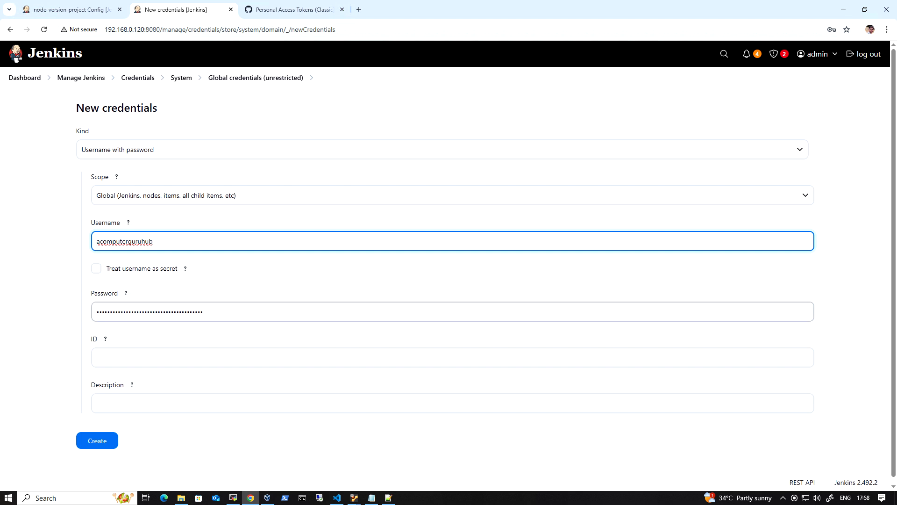
Set the credential's ID to github-token and its description to github token, create it, and dismiss the browser's password-saving offer.
key(Tab)
key(Tab)
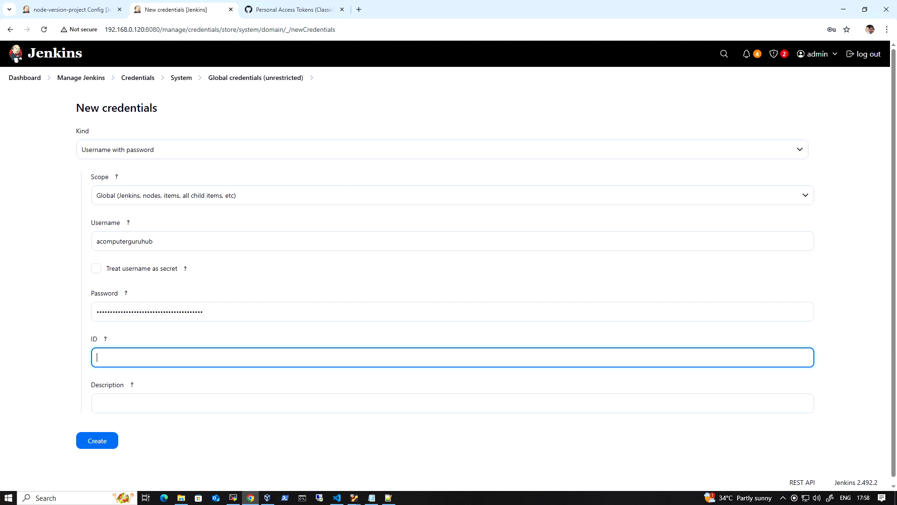
text(github-token)
click(98, 402)
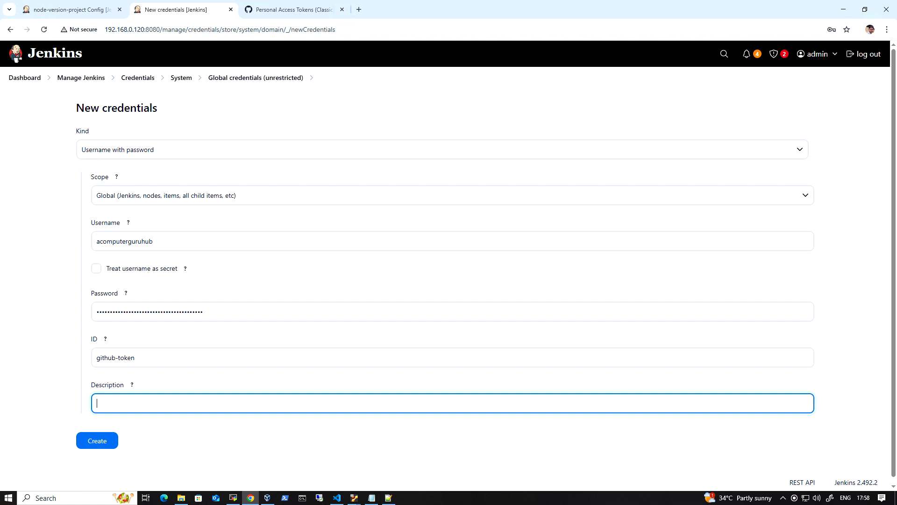
text(github token)
click(104, 446)
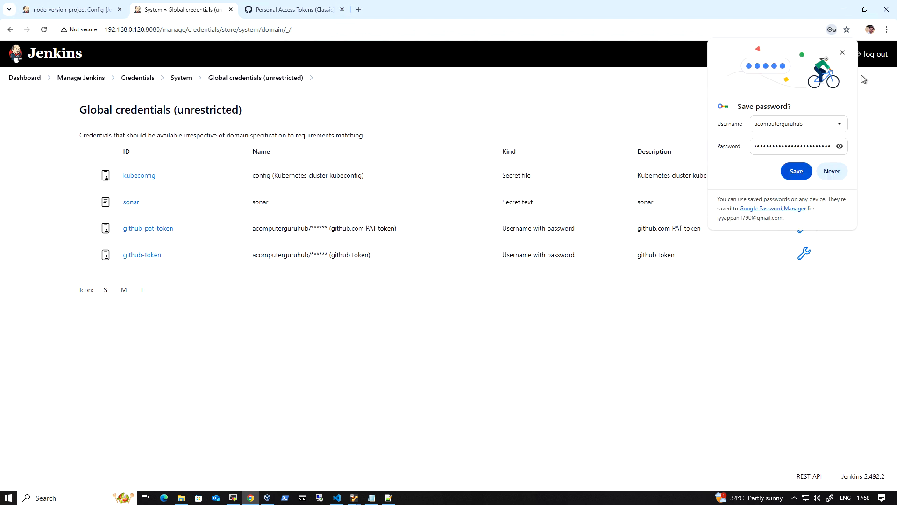
click(842, 53)
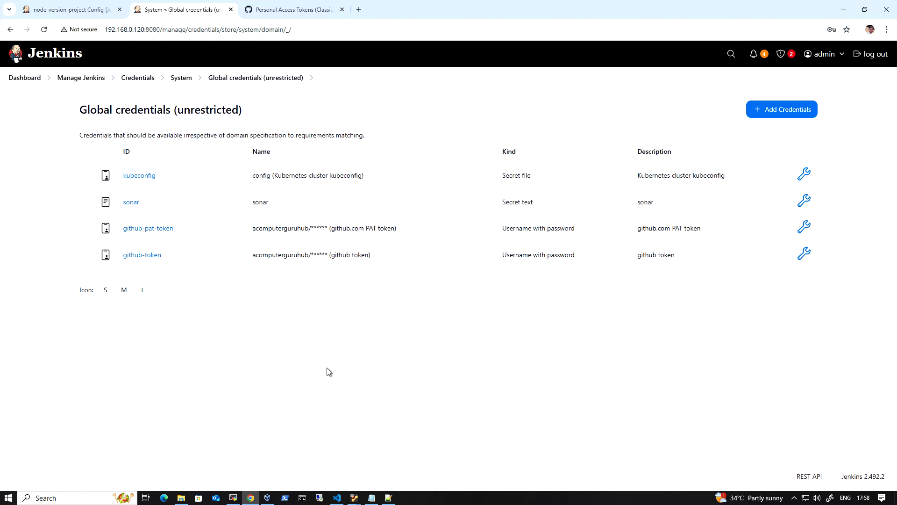
Return to the node-version-project configuration, copy its repository URL, and reload the page, discarding the unsaved changes, to refresh the credentials list.
click(74, 10)
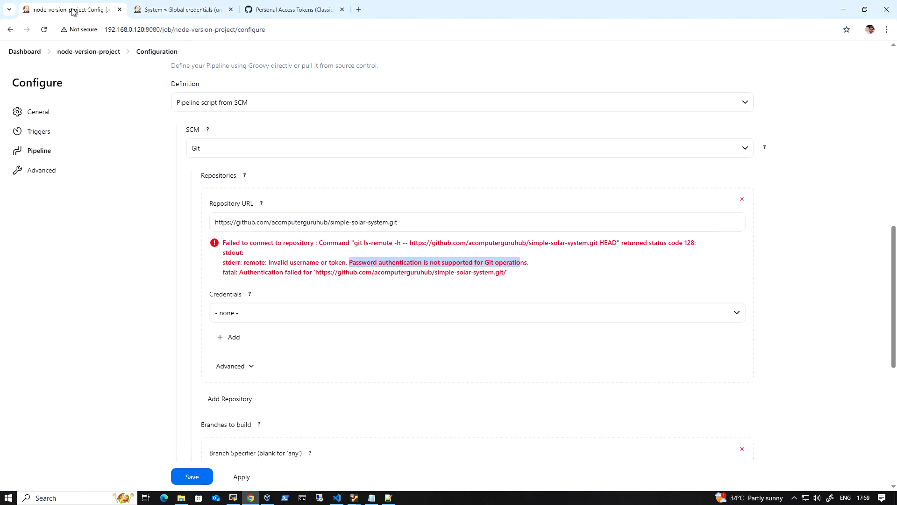
click(284, 311)
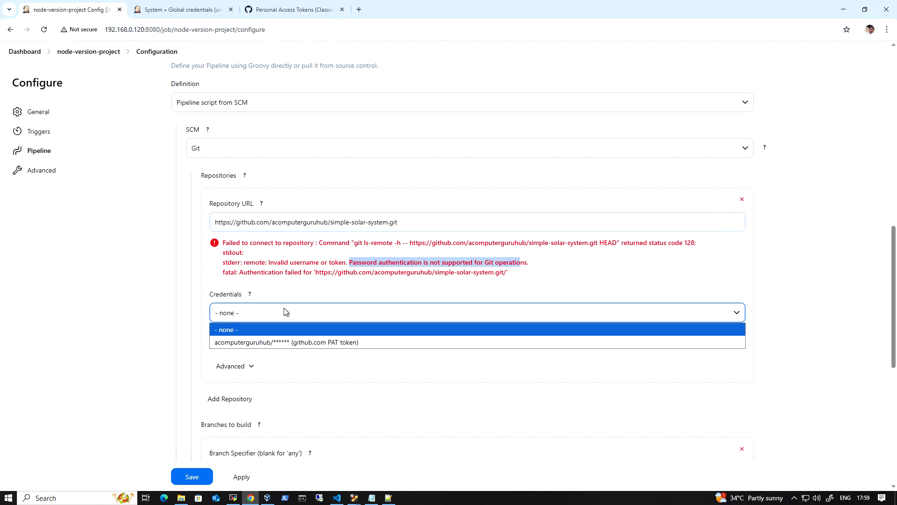
click(284, 311)
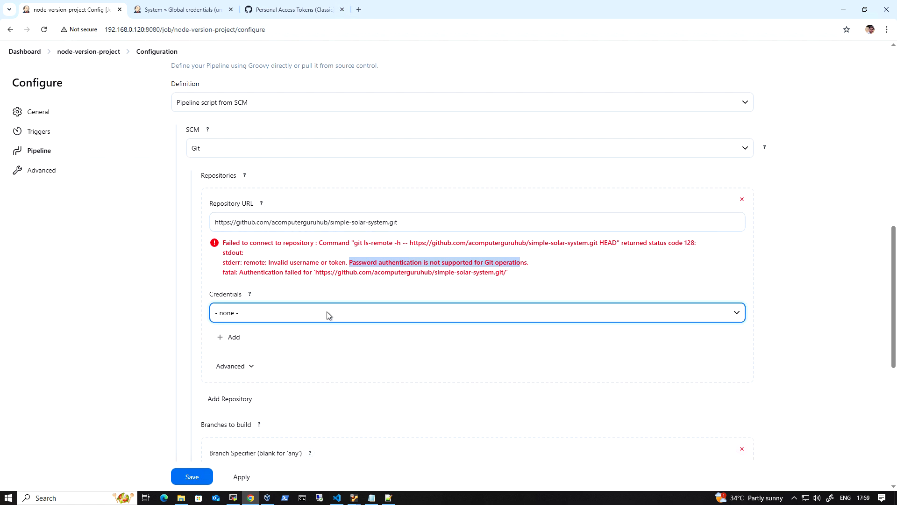
click(327, 311)
click(411, 222)
drag(412, 222, 211, 222)
key(ctrl+c)
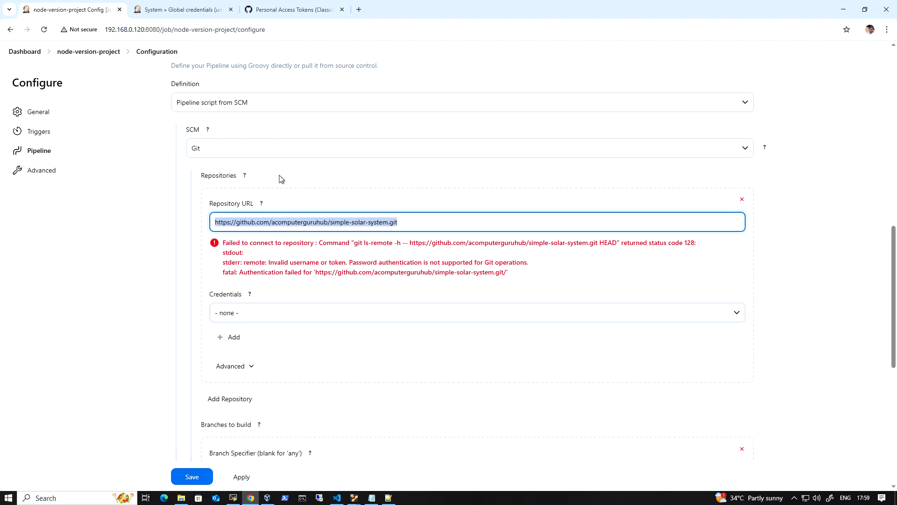
click(44, 29)
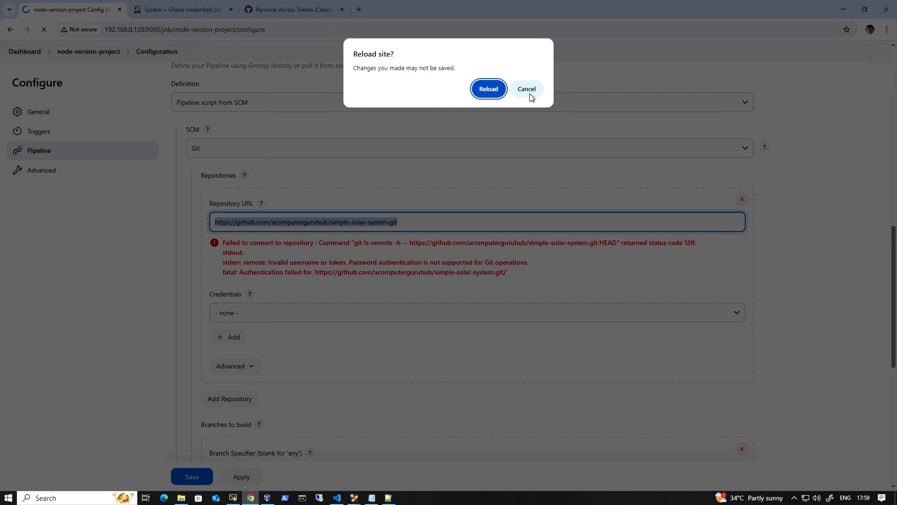
click(487, 89)
Set the reloaded job's pipeline definition to Pipeline script from SCM and choose Git as the SCM.
click(299, 259)
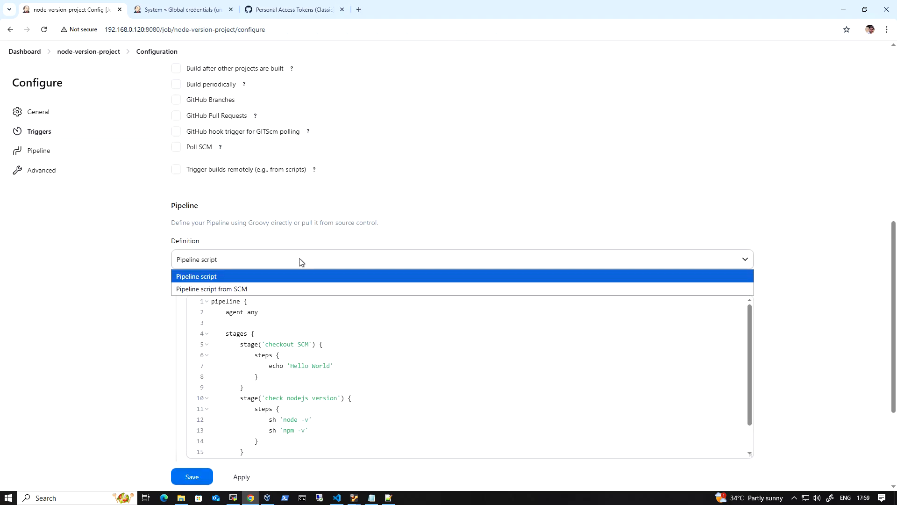
click(261, 289)
click(221, 243)
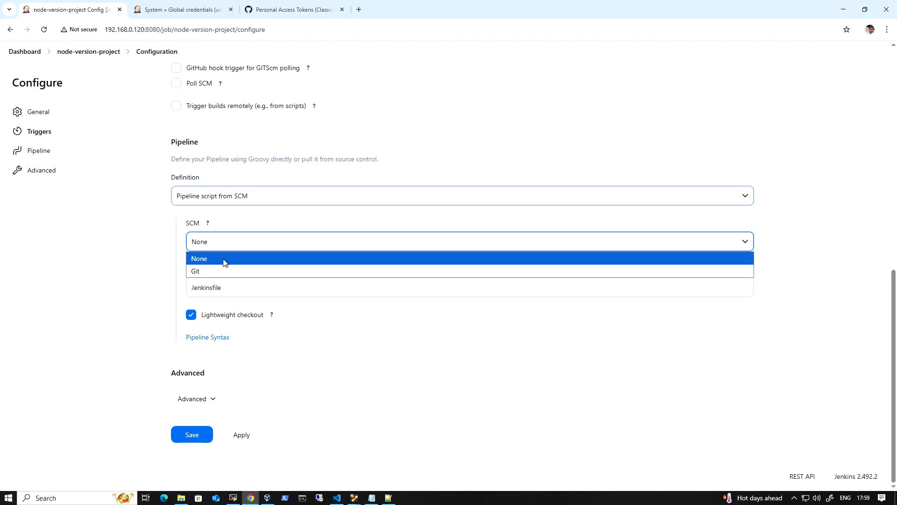
click(224, 271)
Paste the simple-solar-system repository URL and select the credential described as github token for it.
click(238, 316)
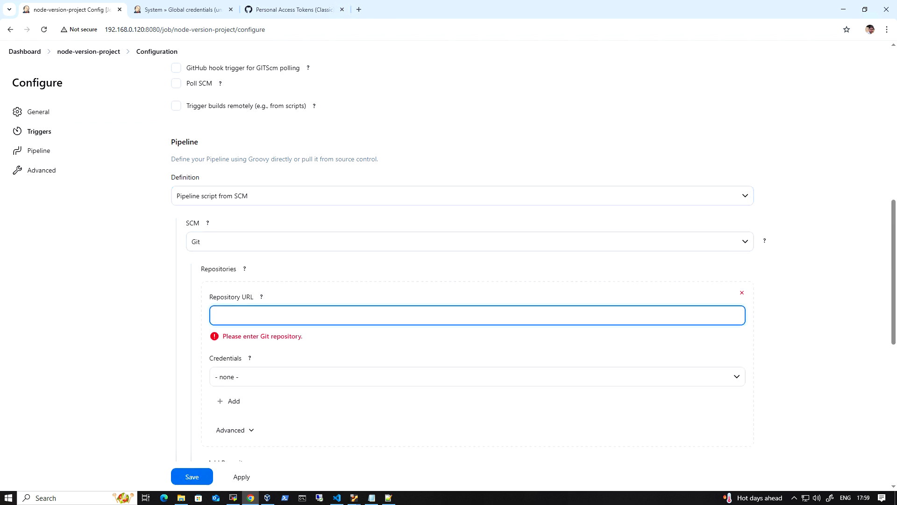
key(ctrl+v)
scroll(173, 346, down, 1)
click(288, 330)
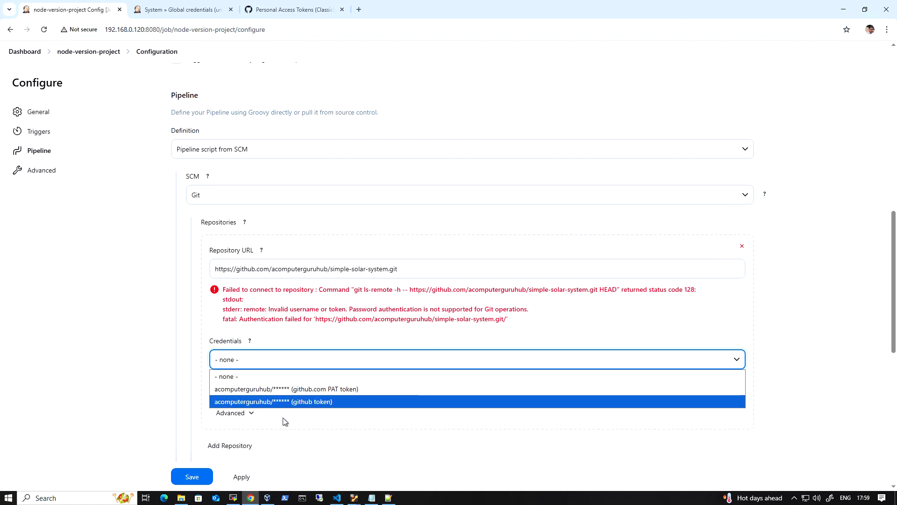
click(322, 403)
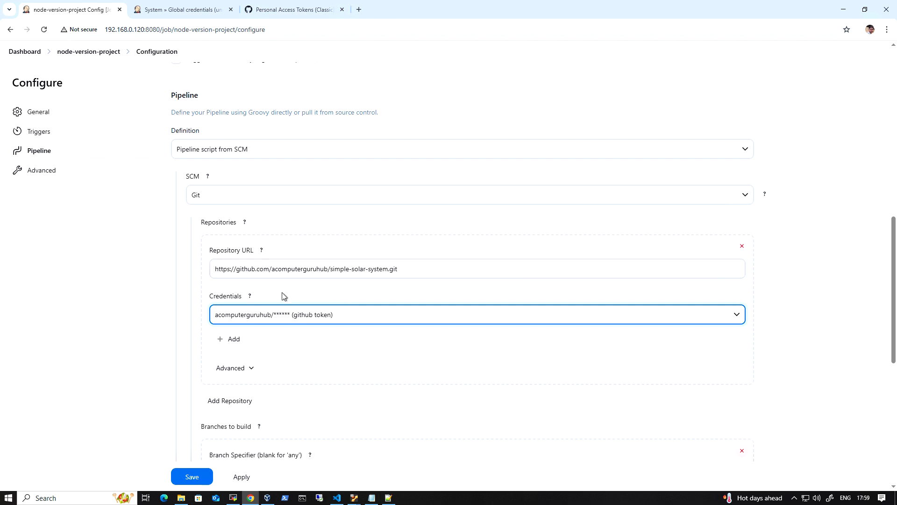
scroll(380, 284, down, 3)
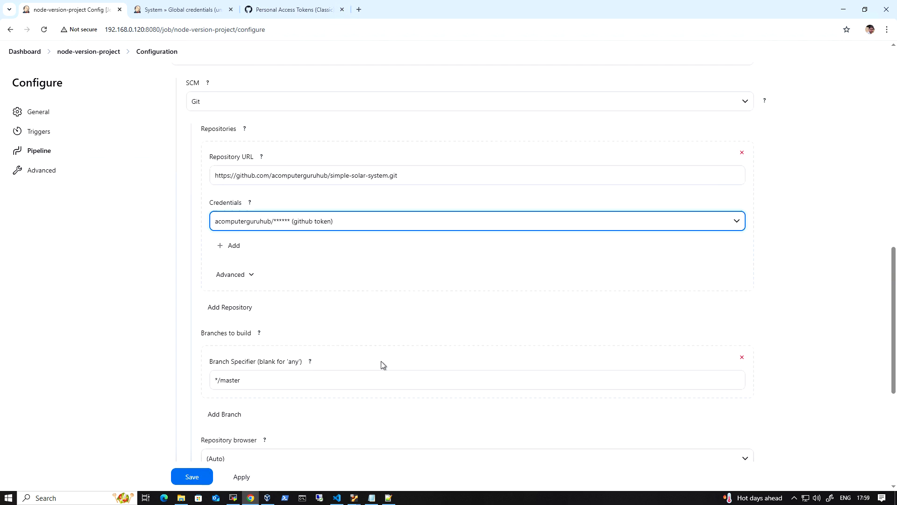
scroll(365, 241, down, 3)
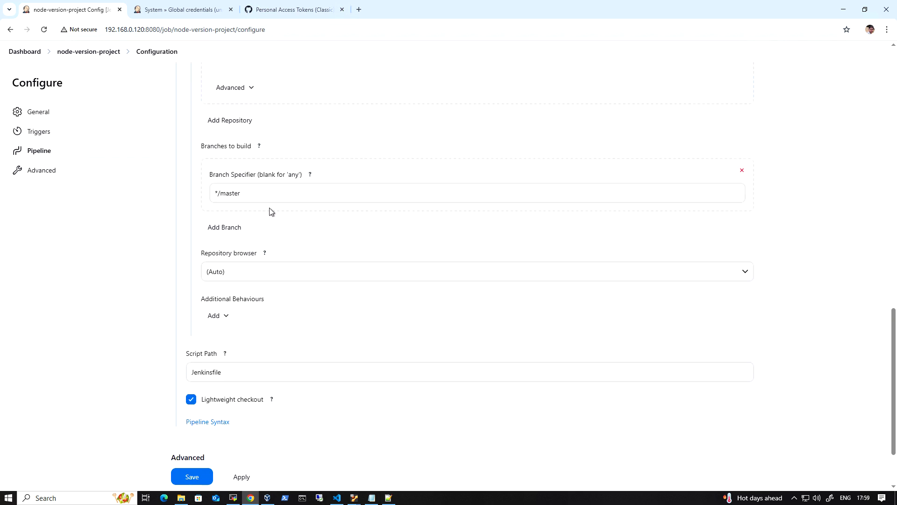
Return to the simple-solar-system repository on GitHub and look up its branches to find the correct branch name for the job.
click(234, 193)
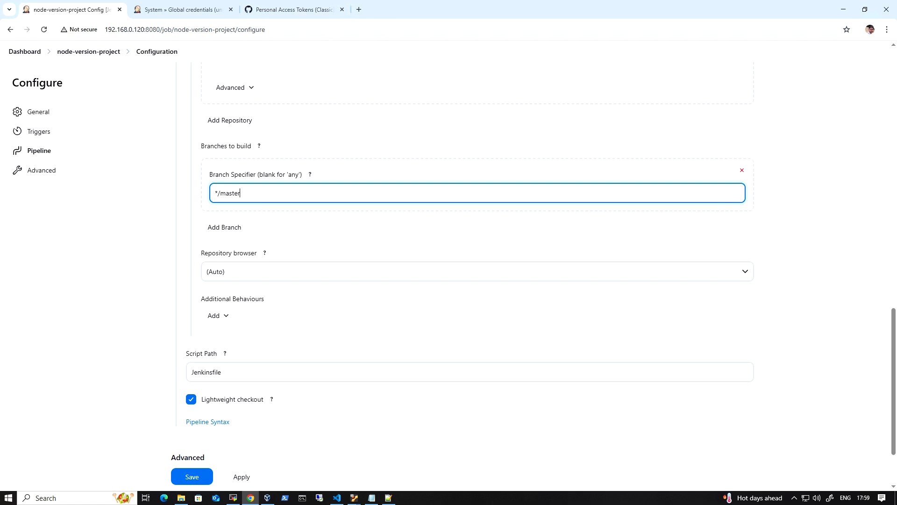
click(294, 9)
click(77, 216)
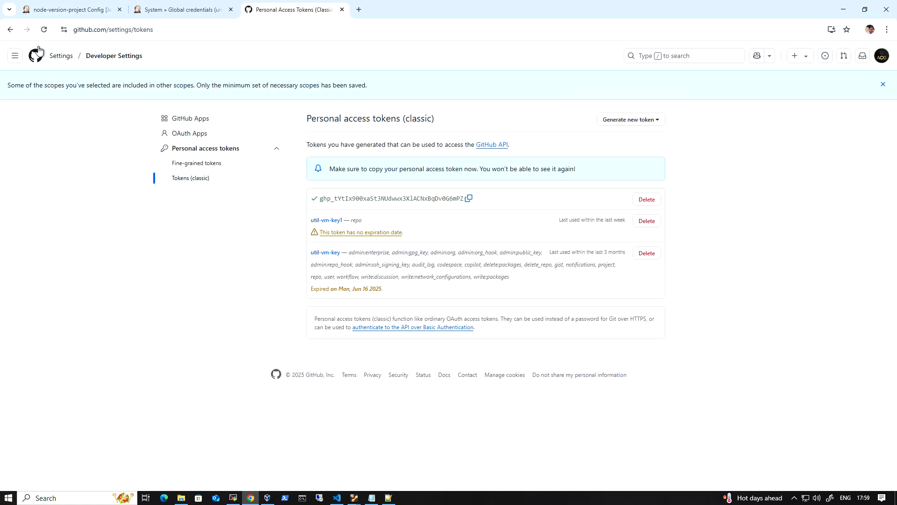
click(9, 30)
click(9, 31)
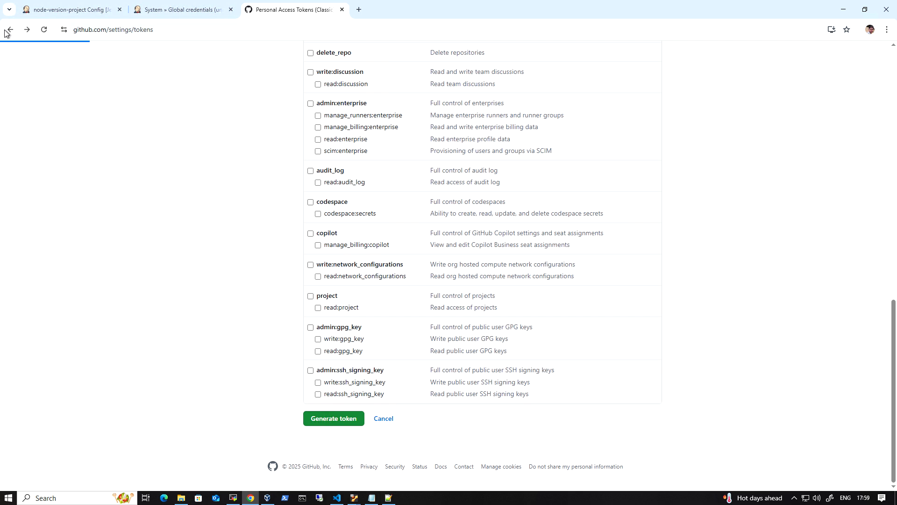
click(9, 31)
click(8, 31)
click(14, 56)
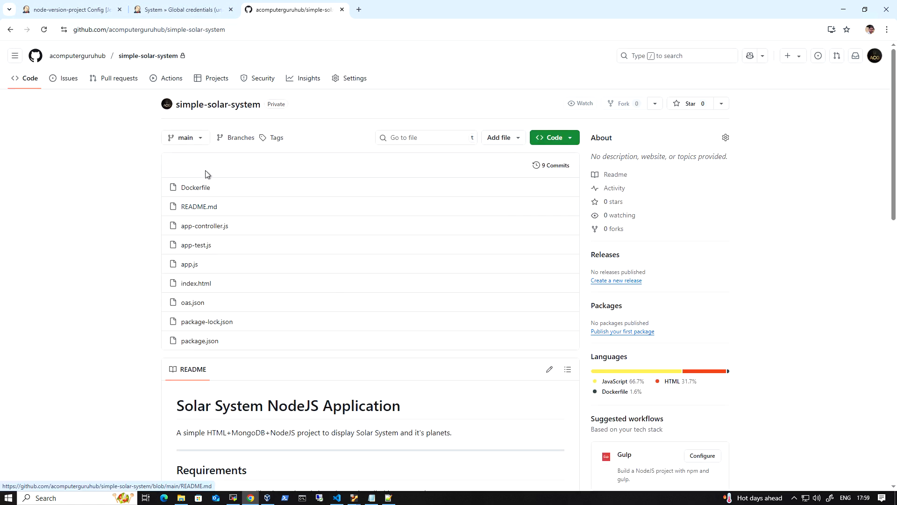
click(186, 137)
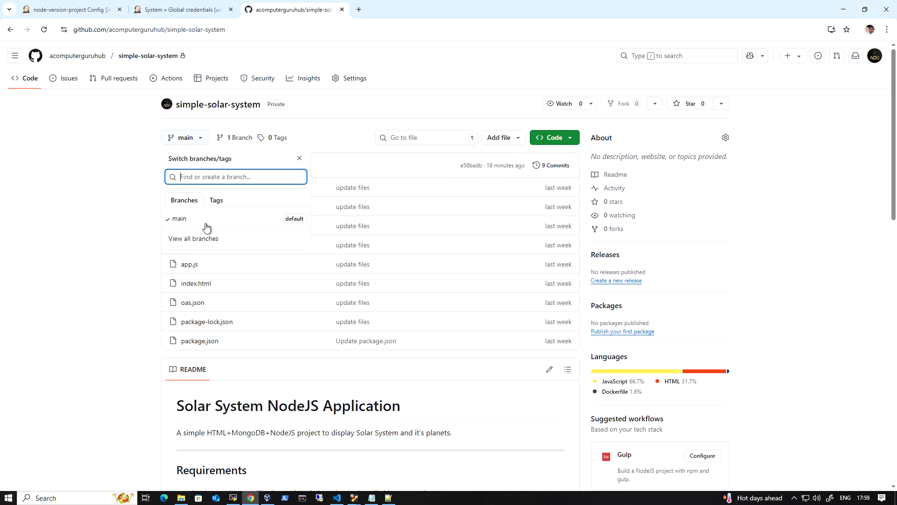
Set the branch specifier in the node-version-project configuration to */main.
click(80, 9)
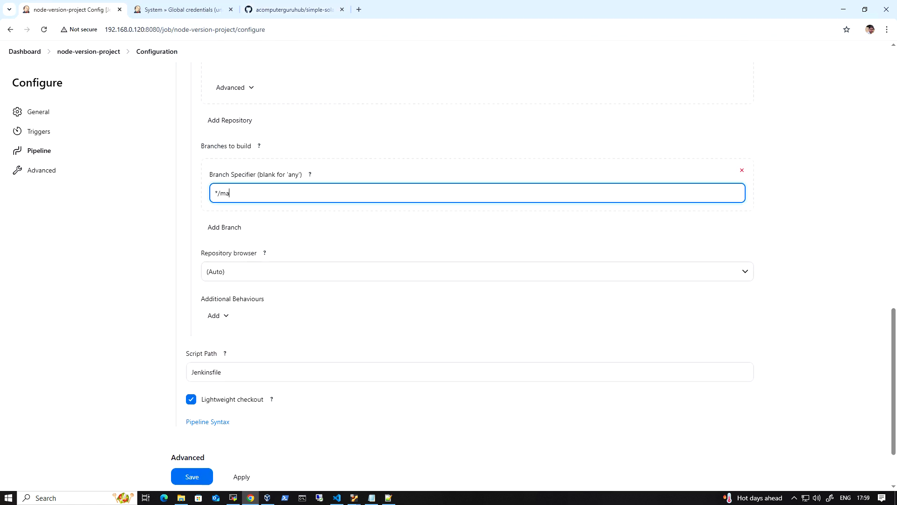
text(n)
scroll(338, 296, down, 2)
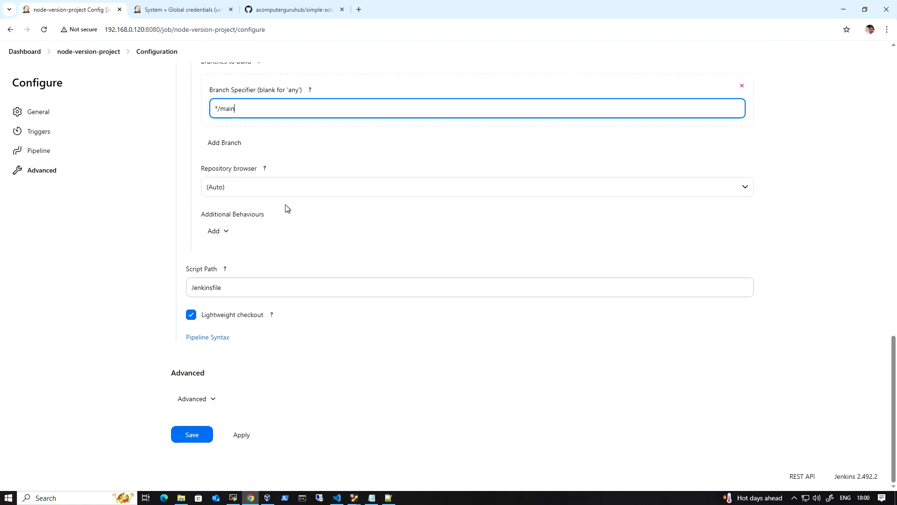
Compare the job's script path with the files in the root of the simple-solar-system repository.
drag(230, 288, 190, 288)
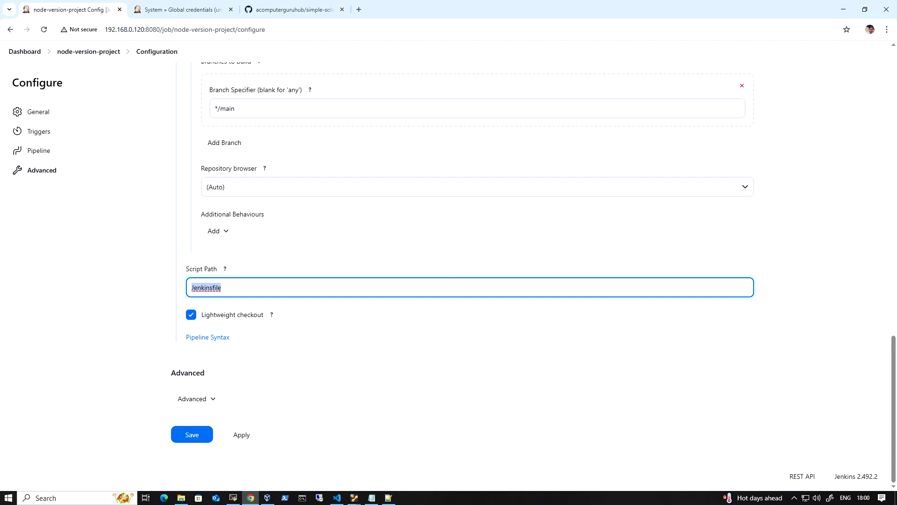
click(223, 287)
click(186, 12)
click(277, 10)
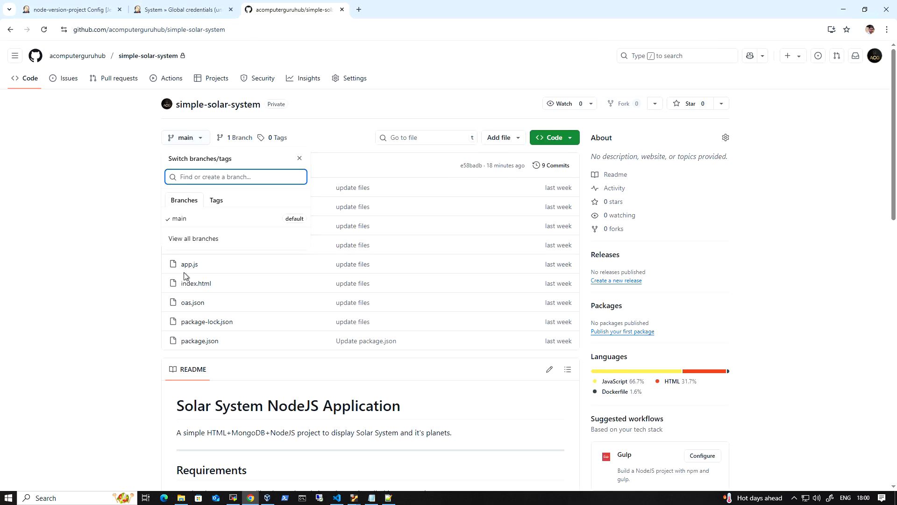
click(95, 256)
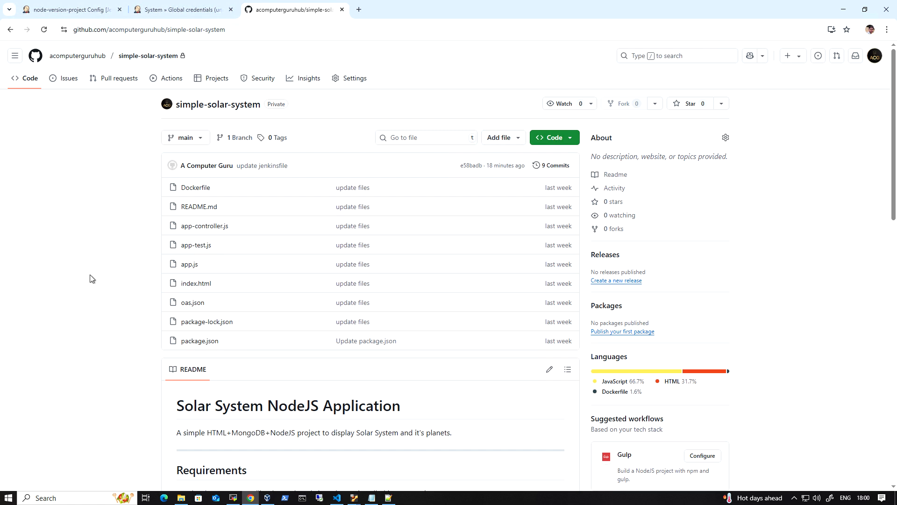
click(51, 10)
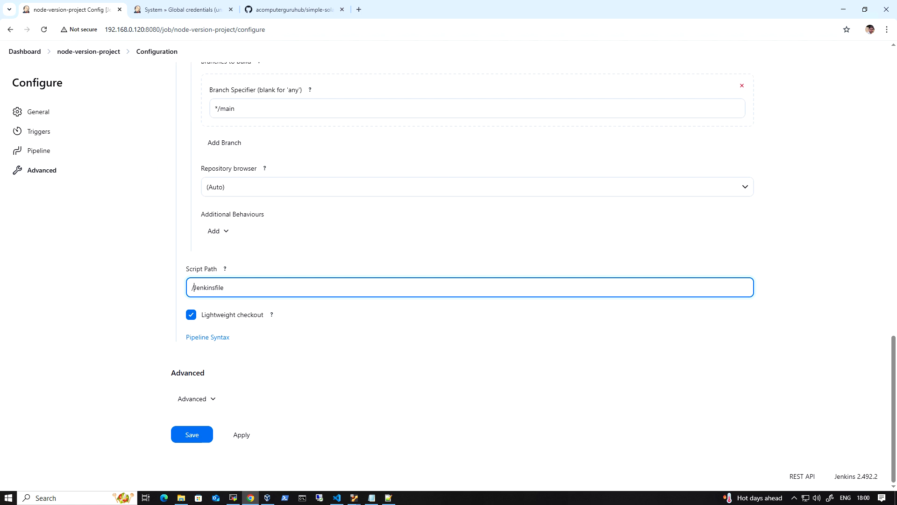
text(/path/)
key(shift+Home)
key(BackSpace)
Recheck the repository's root file list and save the node-version-project configuration.
click(298, 9)
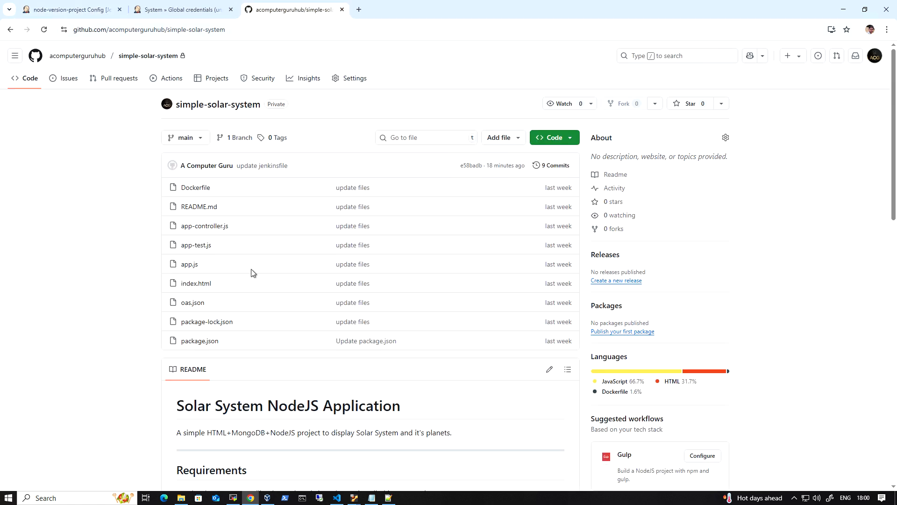
click(73, 9)
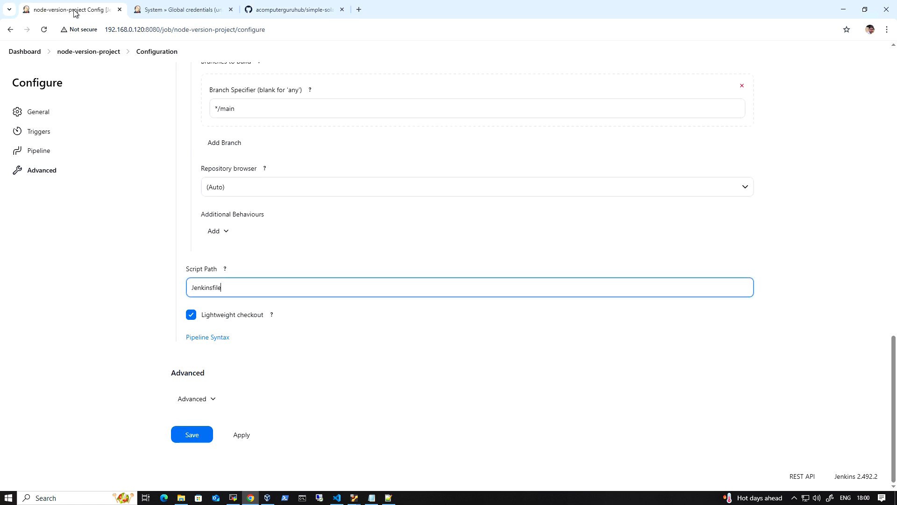
click(195, 436)
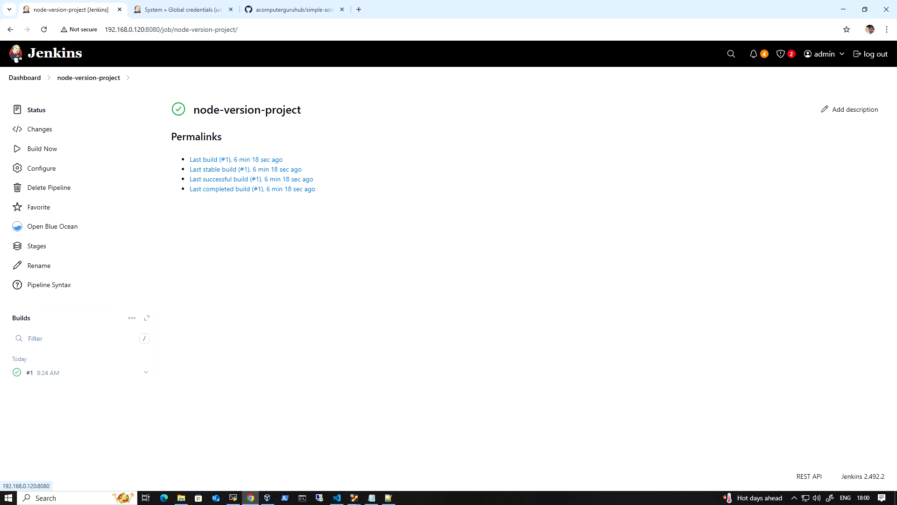
Start a new file named Jenkinsfile in the root of the simple-solar-system repository's main branch.
click(287, 10)
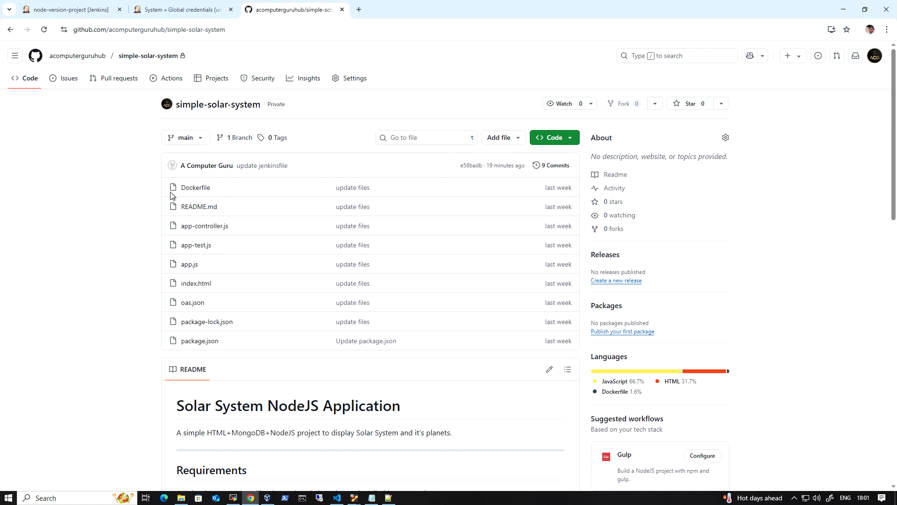
click(507, 140)
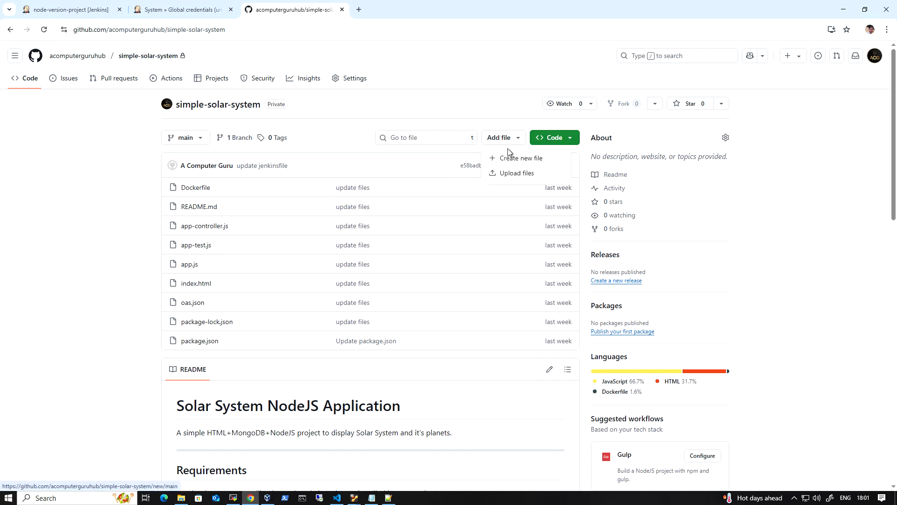
click(516, 157)
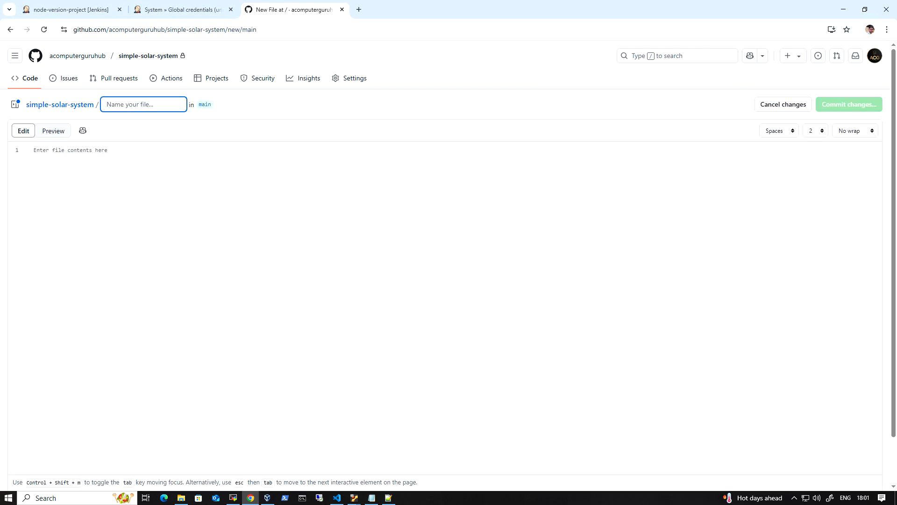
text(Je)
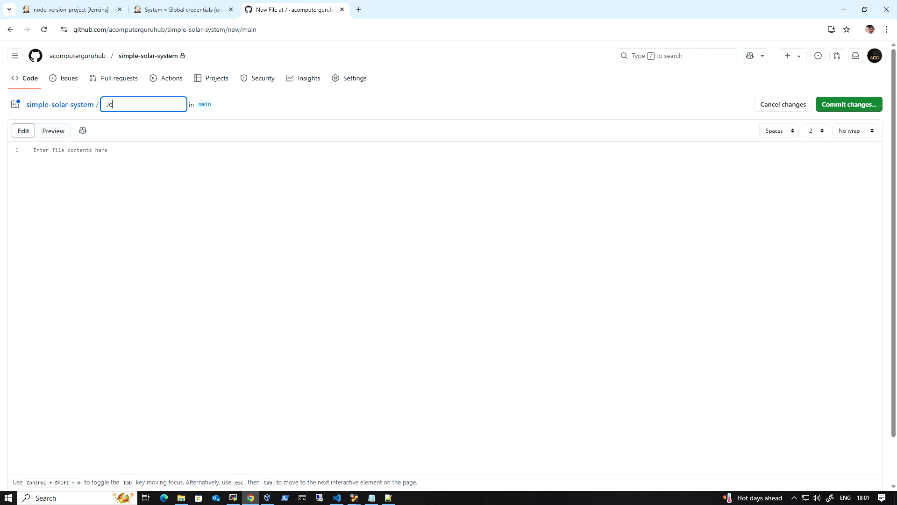
text(nkinsfile)
click(71, 150)
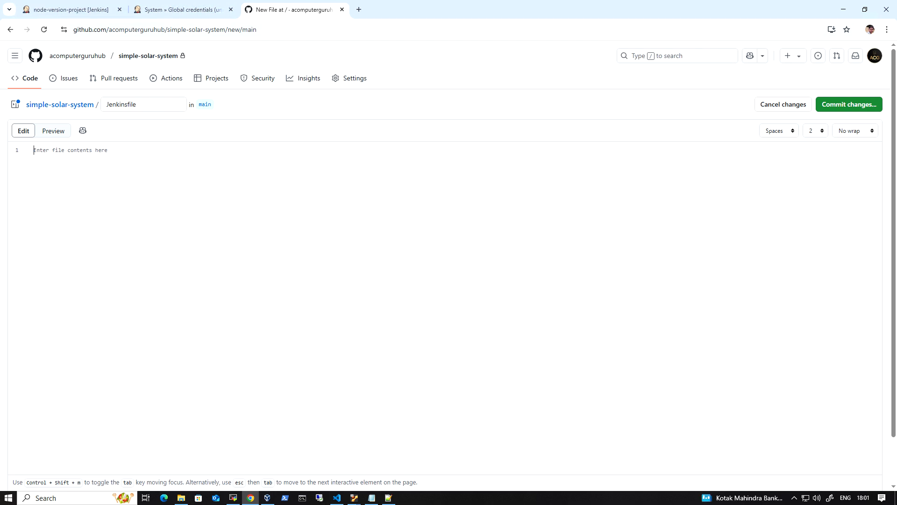
Switch to VS Code, copy the entire pipeline script from the untitled file, and return to the GitHub file editor.
click(340, 498)
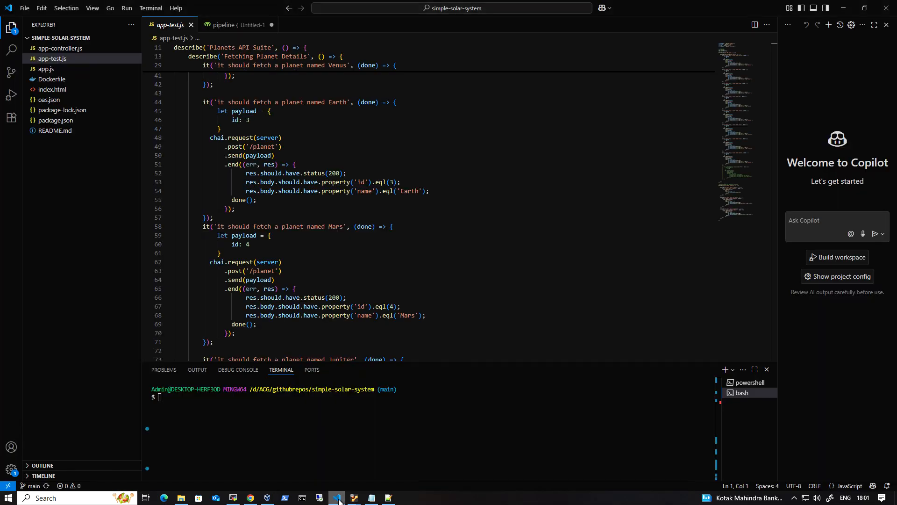
click(243, 25)
key(ctrl+a)
right_click(210, 129)
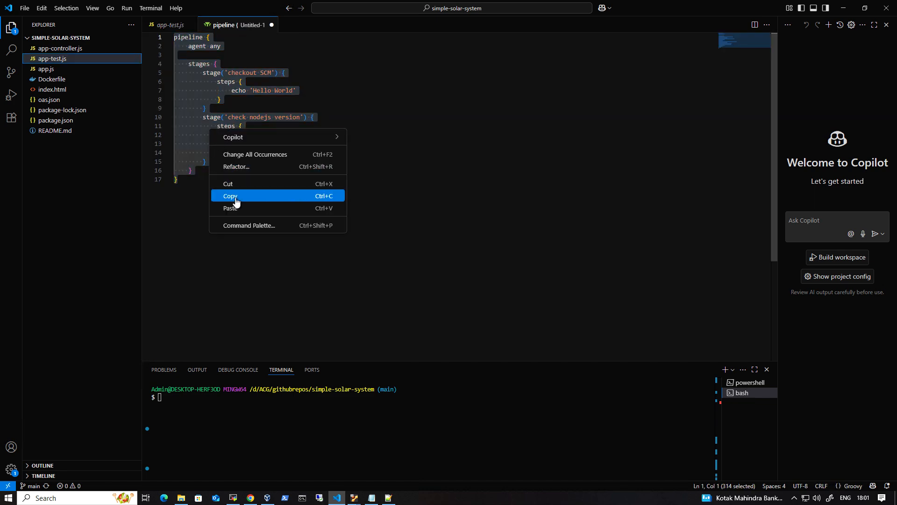
click(234, 195)
click(843, 8)
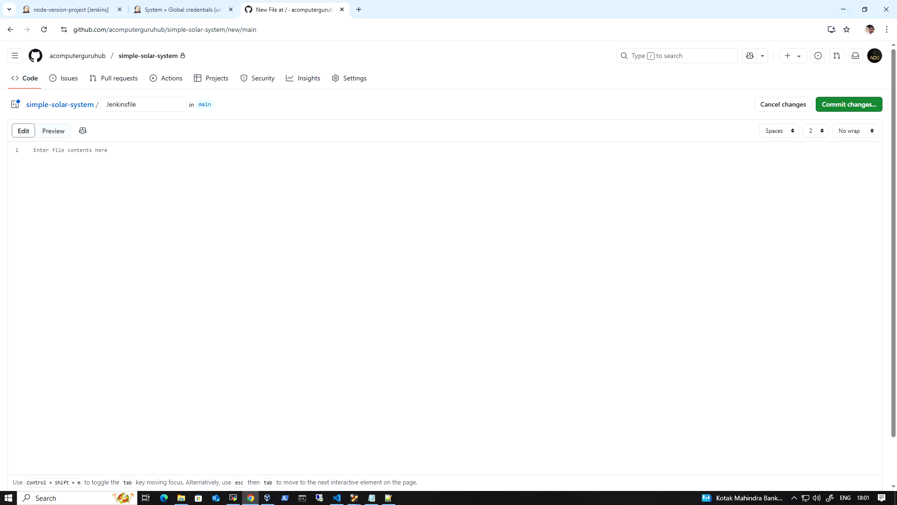
Paste the pipeline script into the Jenkinsfile and commit it directly to the main branch with the message Create Jenkinsfile.
key(ctrl+v)
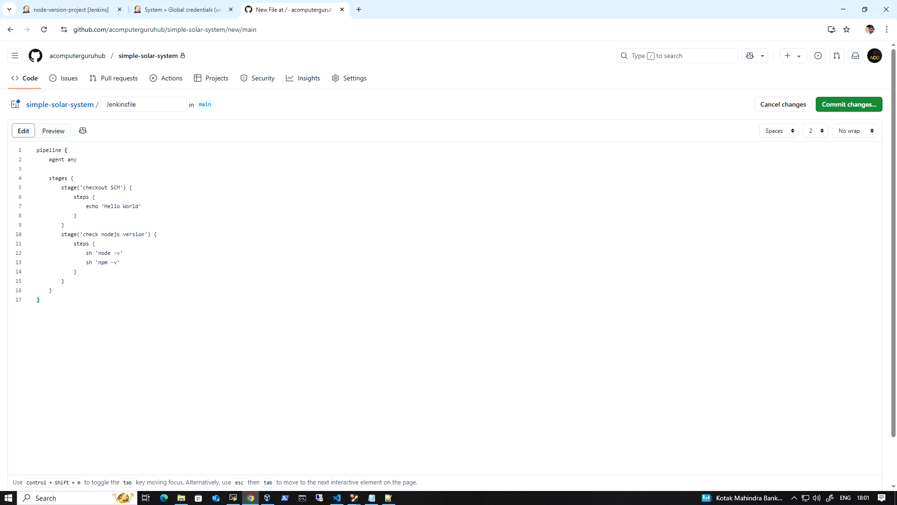
click(851, 104)
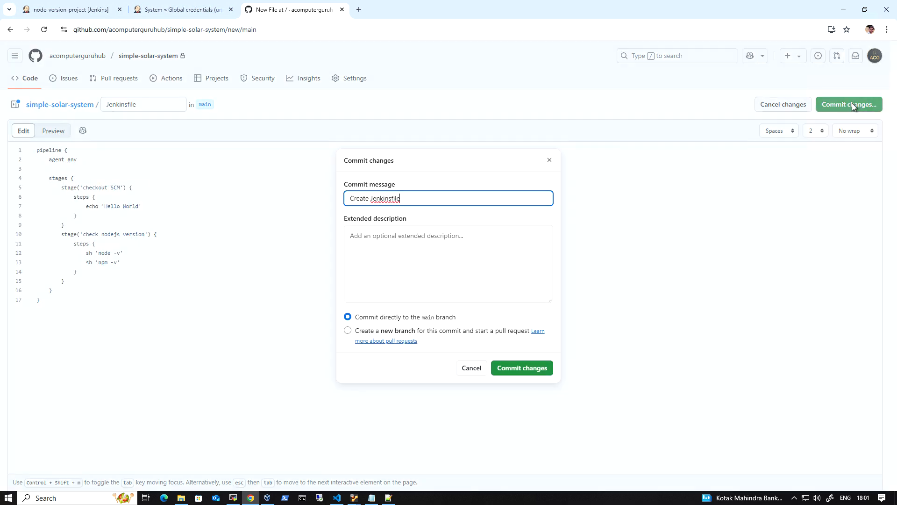
click(524, 368)
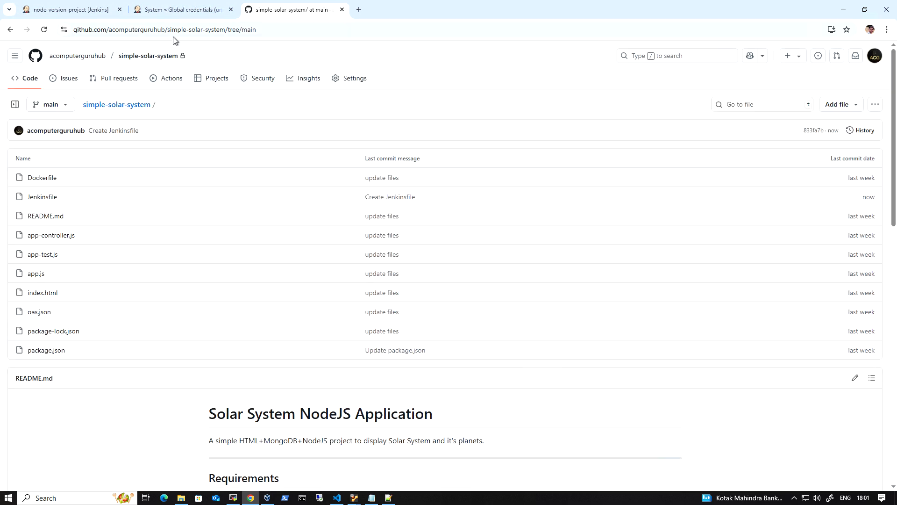
Run a new build of node-version-project and examine its console output for the repository checkout and the Node.js and npm version checks.
click(75, 11)
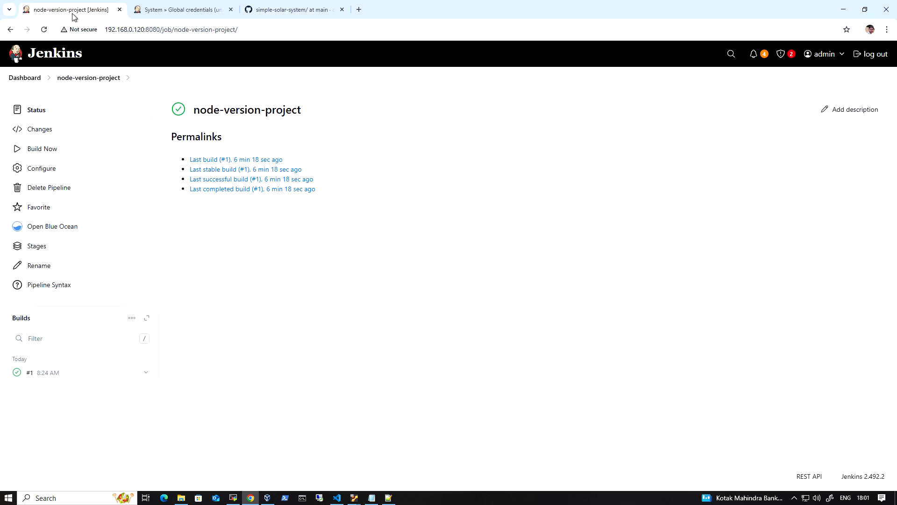
click(54, 151)
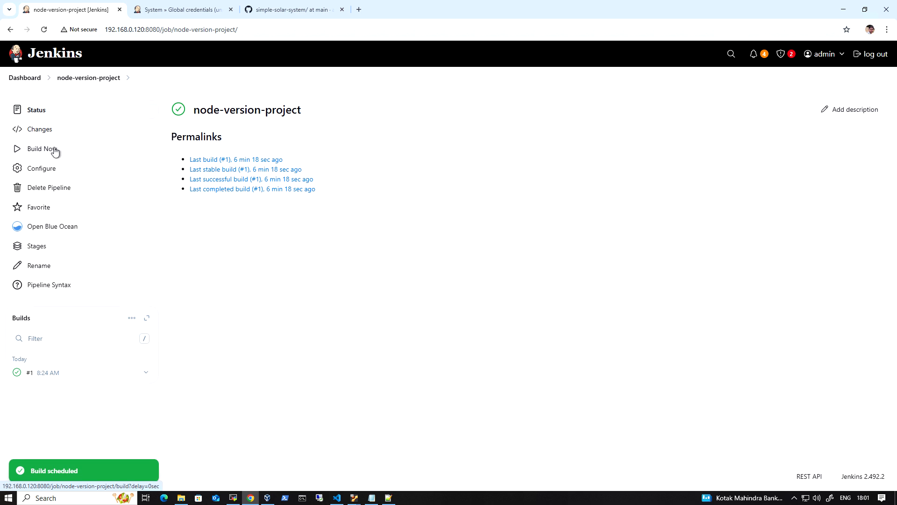
click(28, 375)
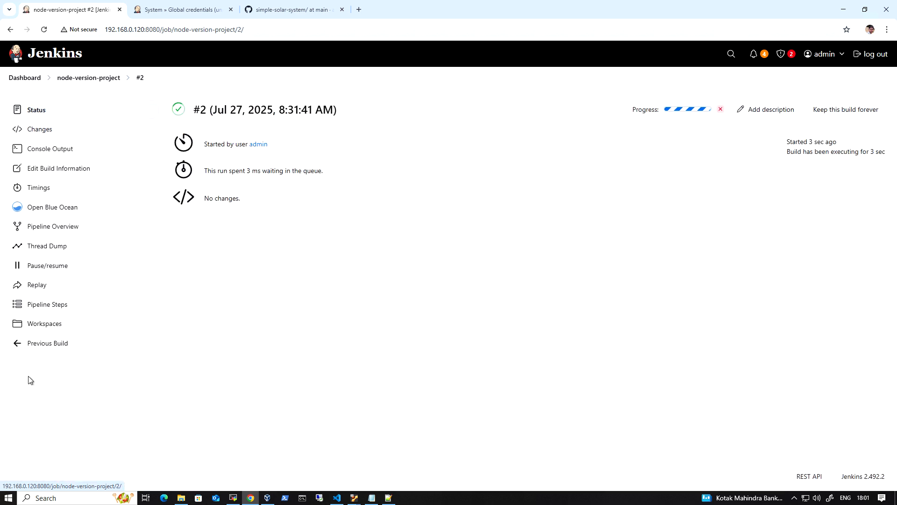
click(50, 150)
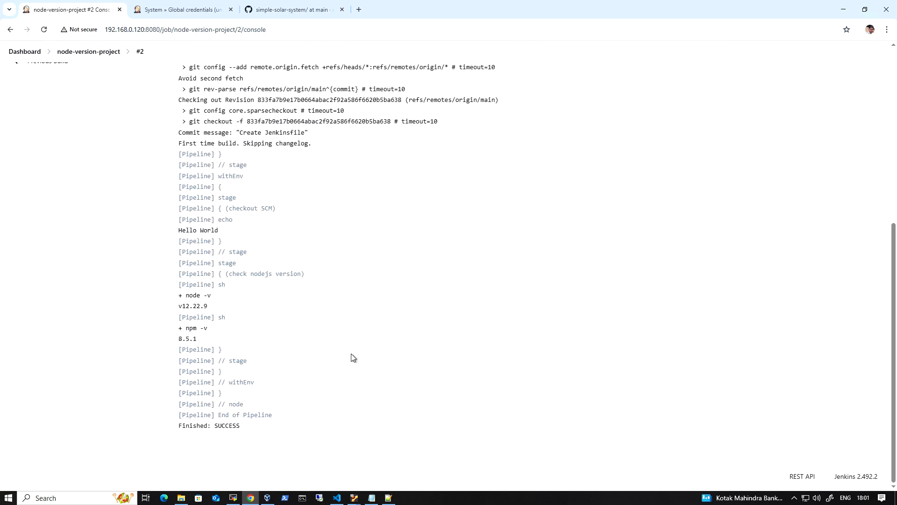
drag(256, 431, 206, 328)
scroll(256, 323, up, 7)
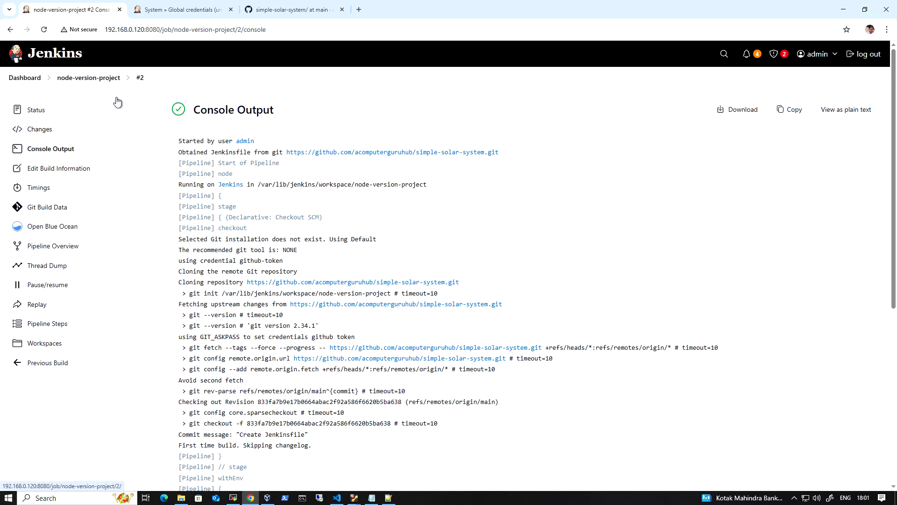
Switch to Notepad++ and review the notes on the Jenkinsfile, GitHub PAT and Jenkins credentials, and return to the build's console output.
click(387, 499)
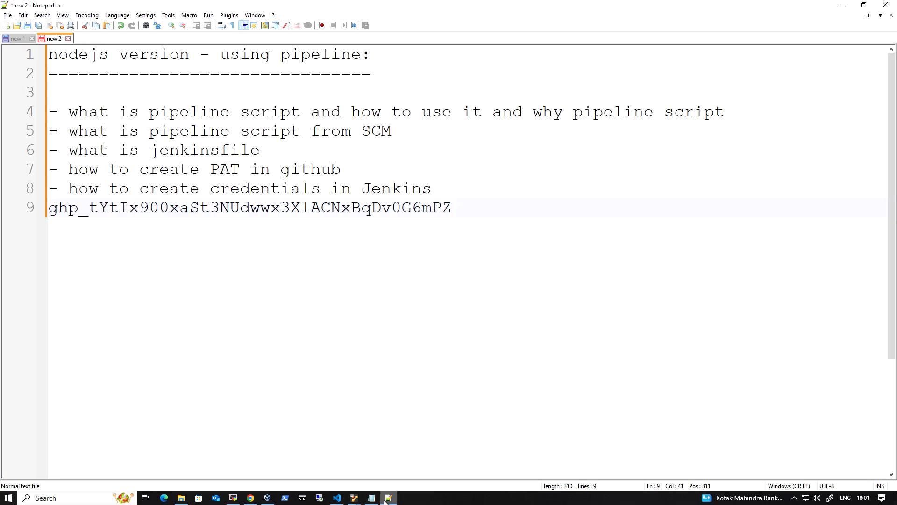
drag(270, 150, 88, 150)
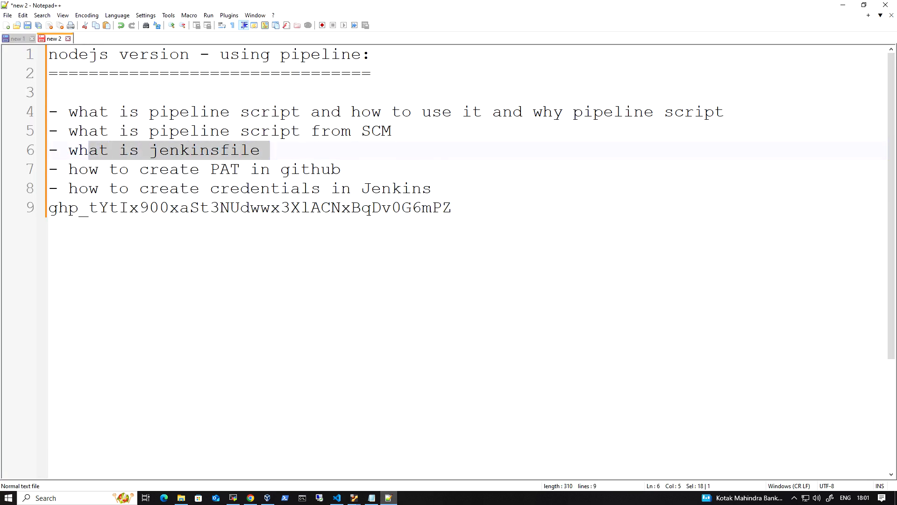
drag(342, 169, 139, 169)
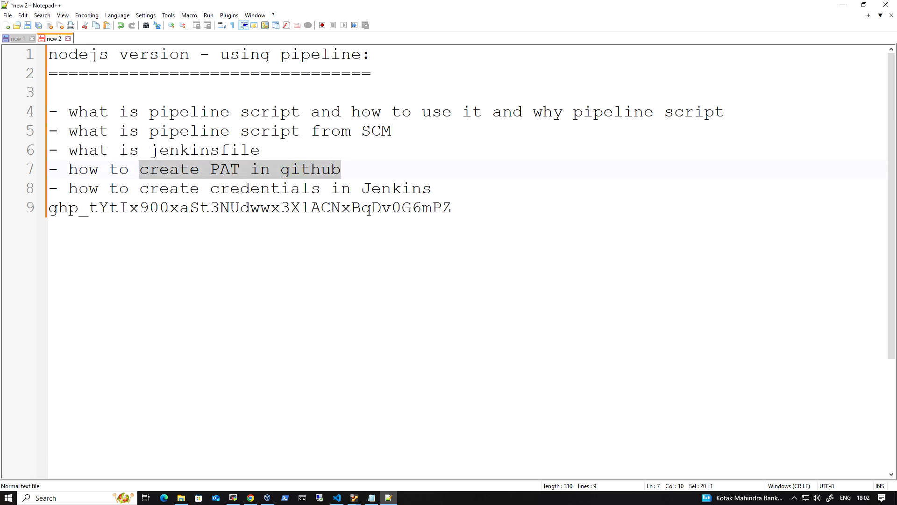
click(210, 188)
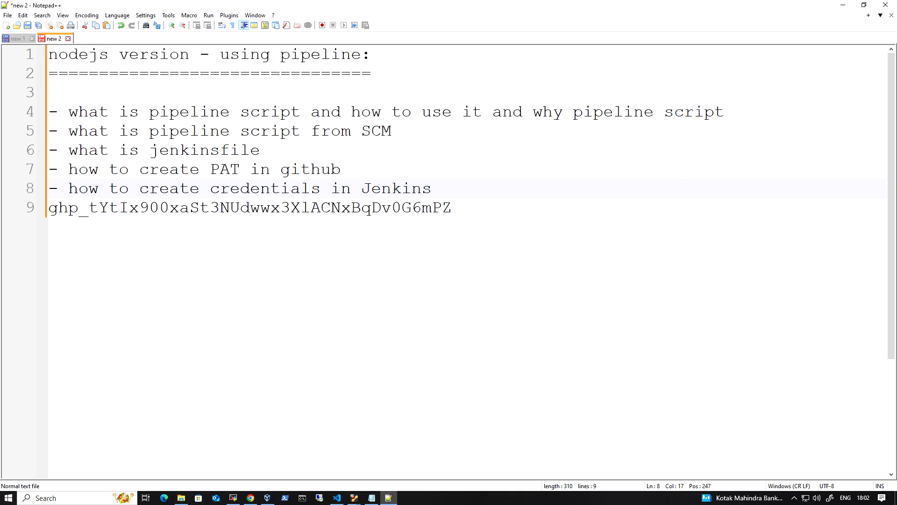
click(843, 5)
click(390, 499)
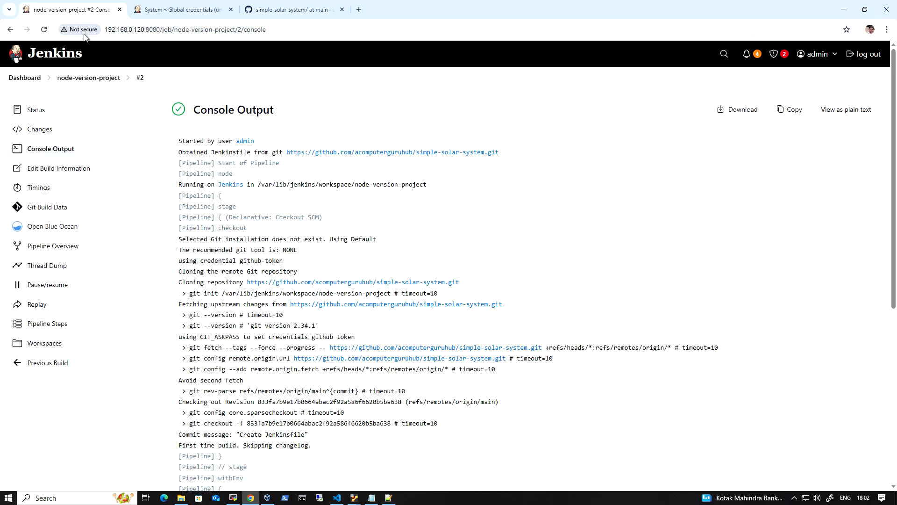
Open the Tools configuration page under Manage Jenkins from the dashboard.
click(28, 83)
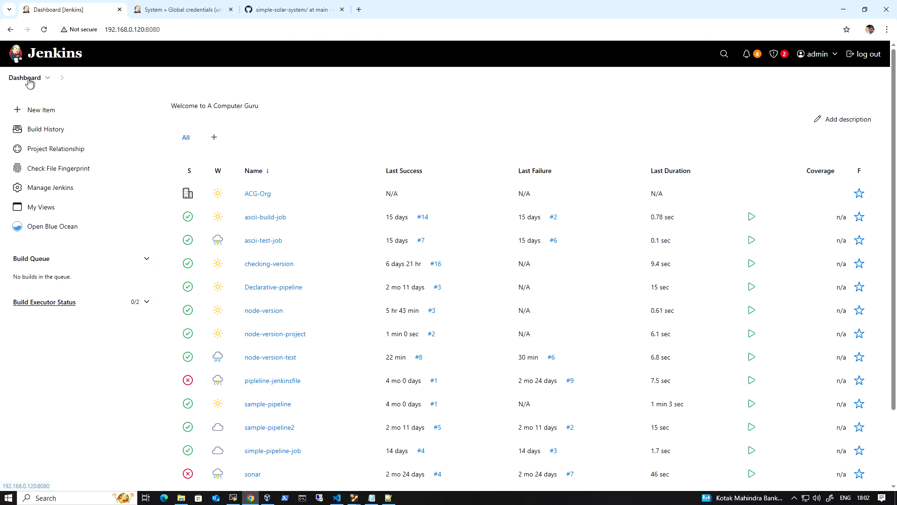
click(56, 192)
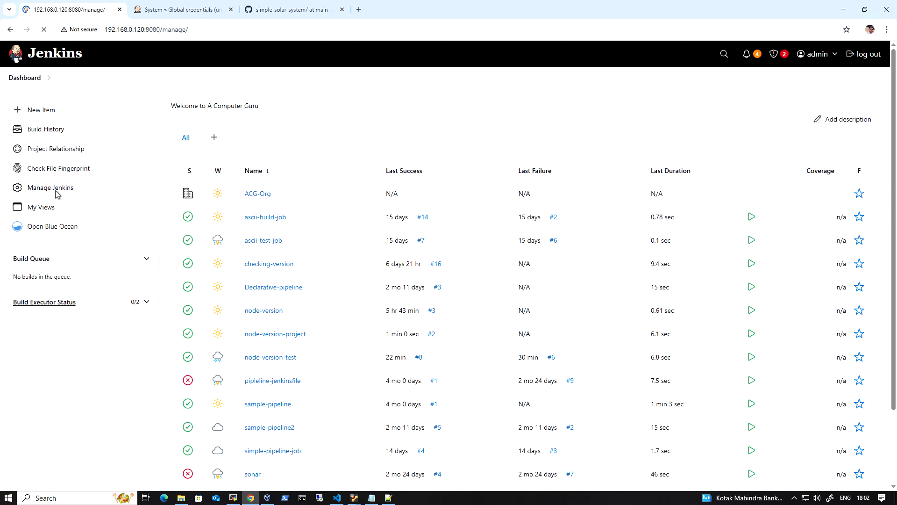
scroll(250, 386, down, 5)
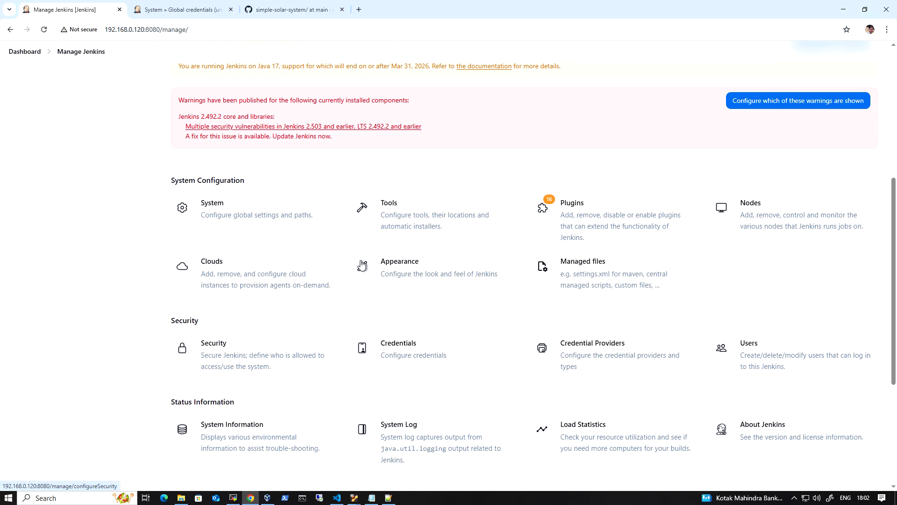
click(432, 211)
Search the Tools page for "nod" and expand the NodeJS installations to examine the configured tool's name and version.
scroll(263, 304, down, 6)
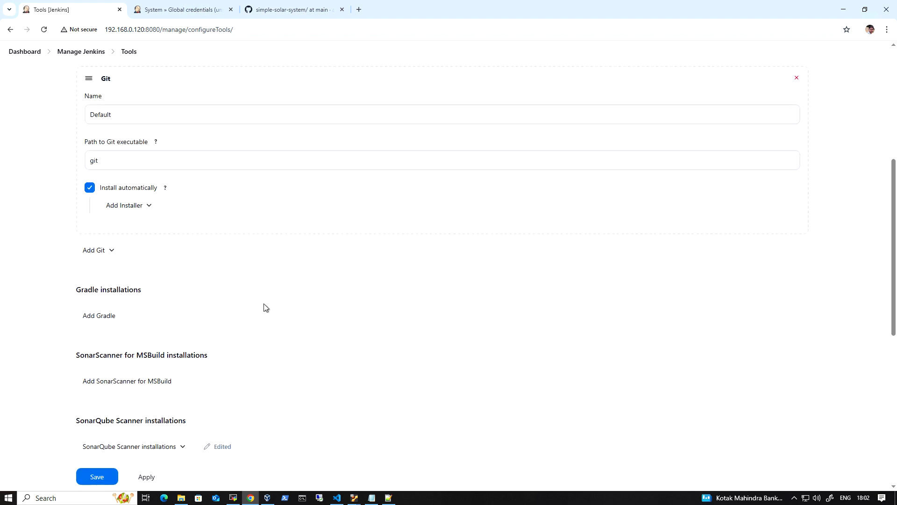
scroll(262, 304, down, 6)
scroll(262, 303, down, 2)
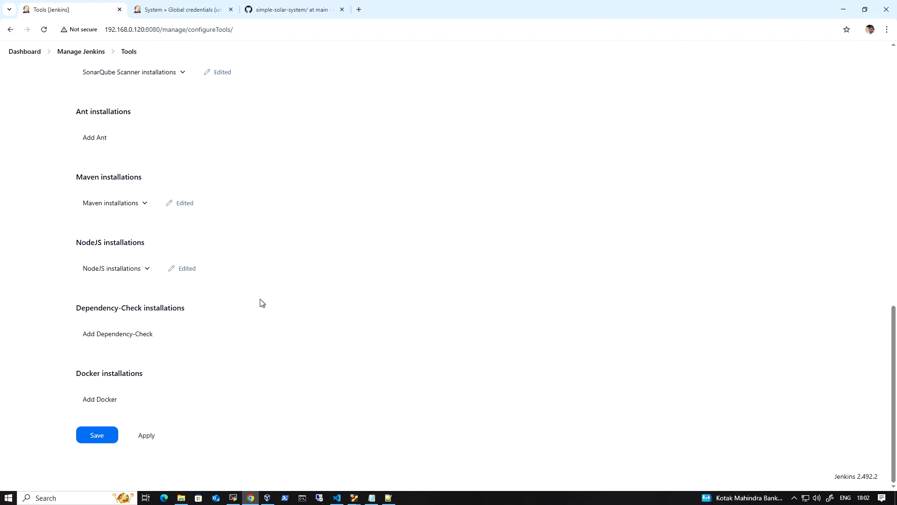
key(ctrl+f)
text(nodejs)
key(BackSpace)
key(BackSpace)
key(BackSpace)
key(BackSpace)
key(BackSpace)
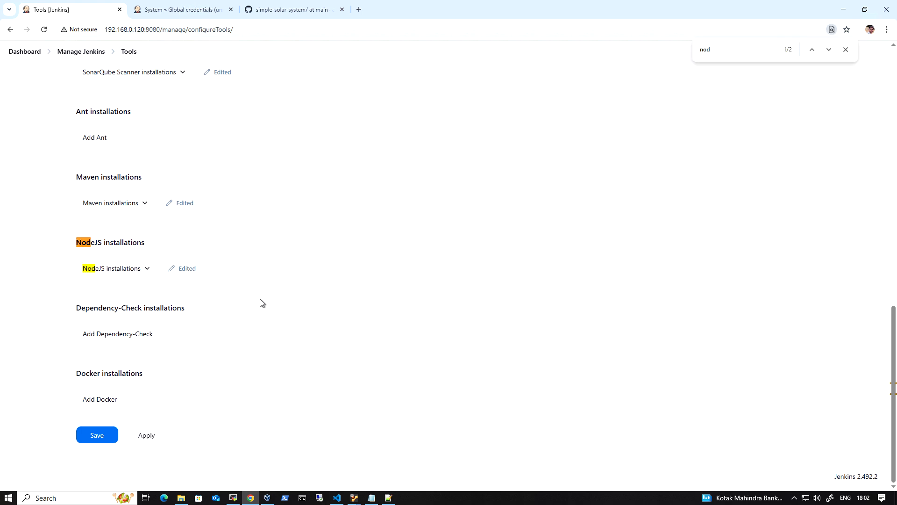
click(148, 269)
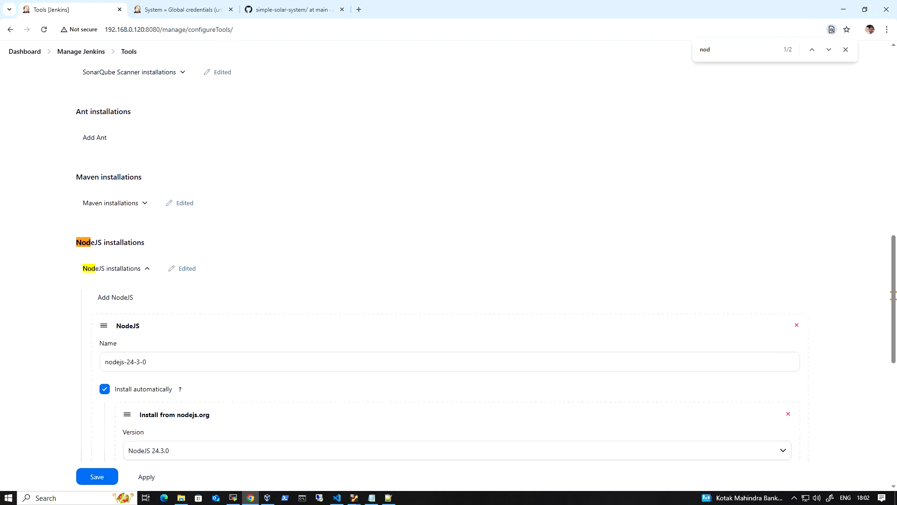
scroll(211, 321, down, 2)
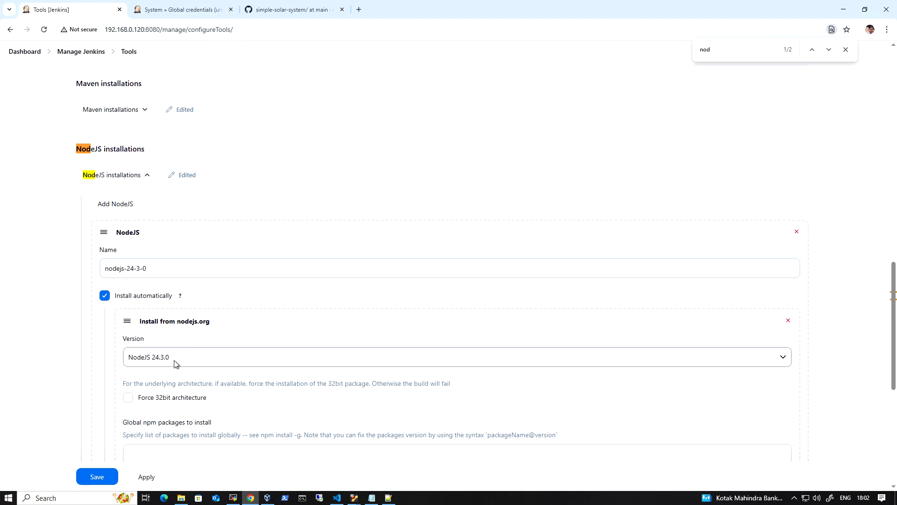
From the Jenkins credentials tab, open build #2 of node-version-project and examine the node -v result in its console output.
click(181, 11)
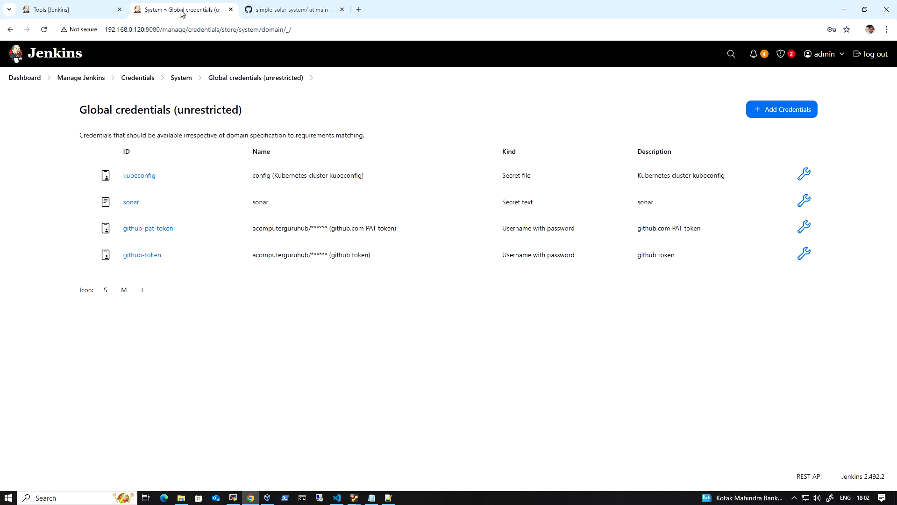
click(24, 77)
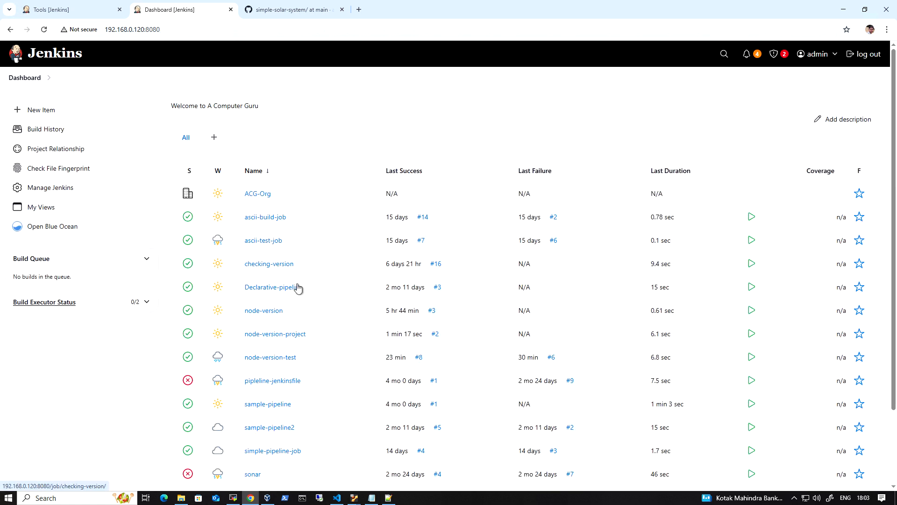
click(273, 335)
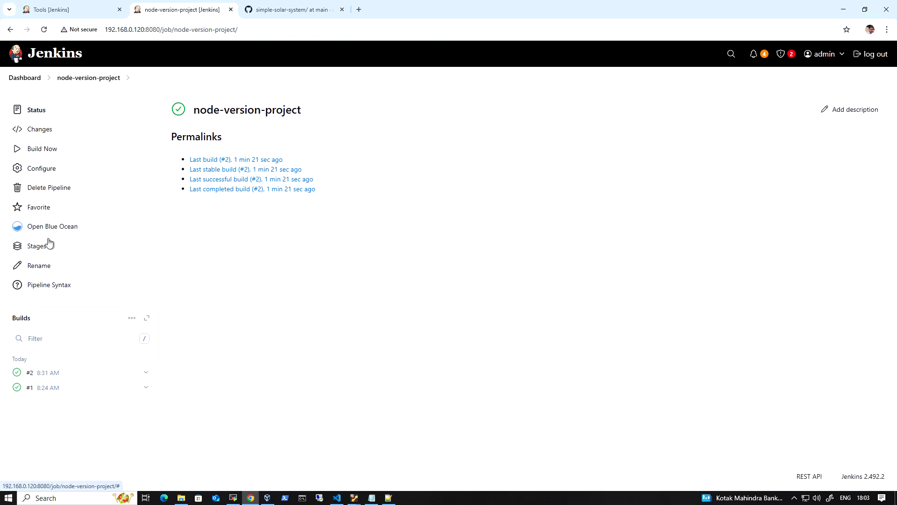
click(31, 373)
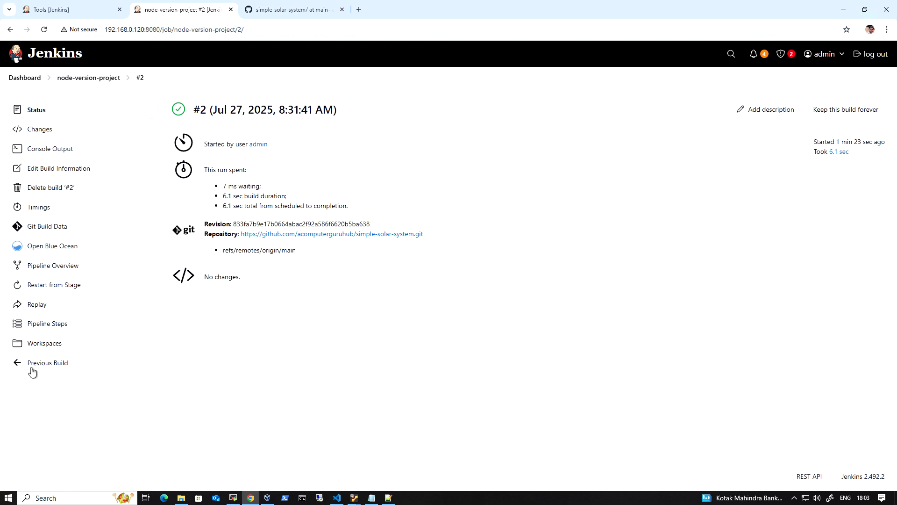
click(54, 148)
scroll(279, 287, down, 5)
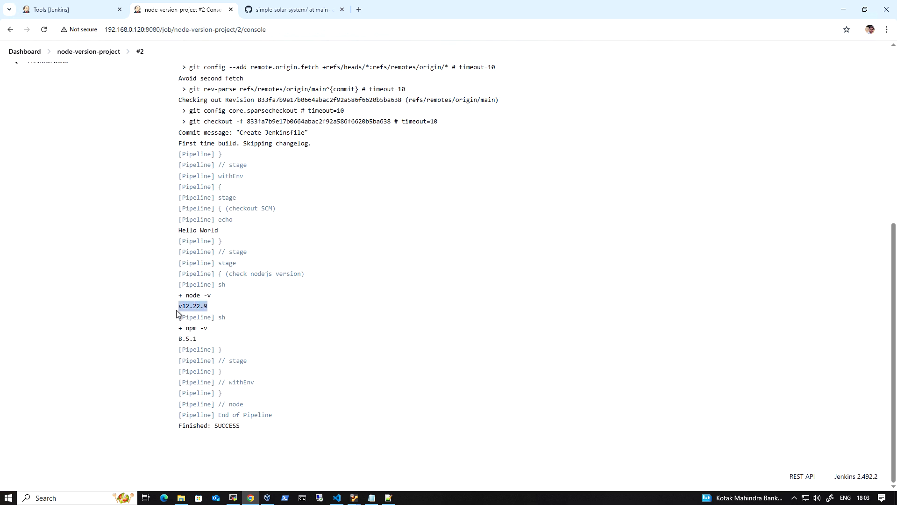
Review the version choices of the configured NodeJS tool and compare its version with build #2's console output.
click(110, 7)
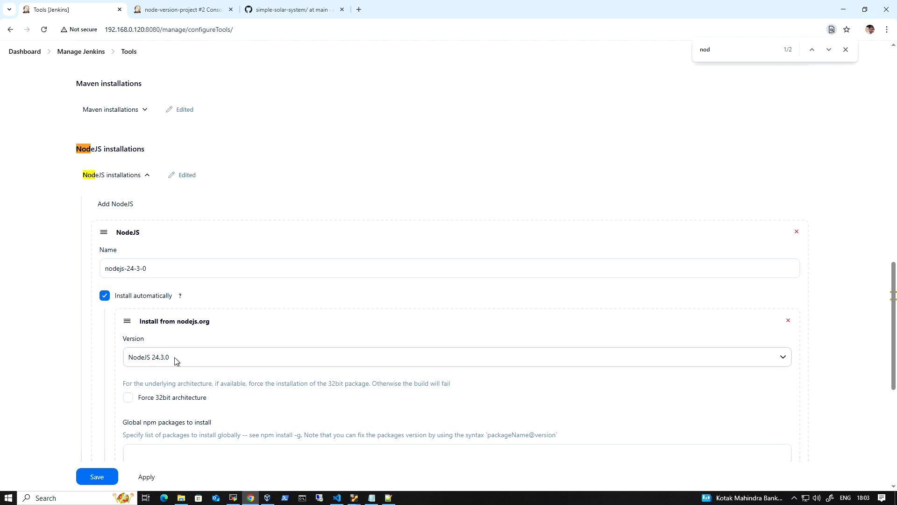
click(145, 359)
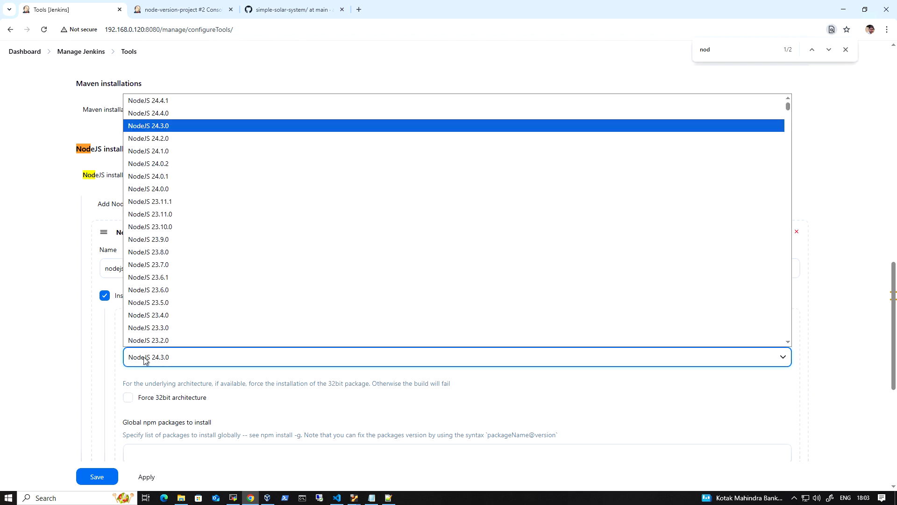
click(145, 359)
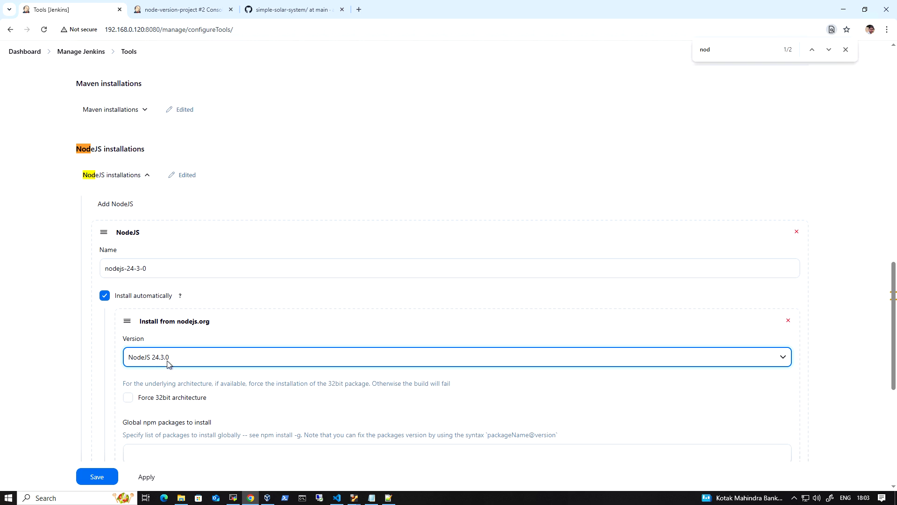
click(184, 10)
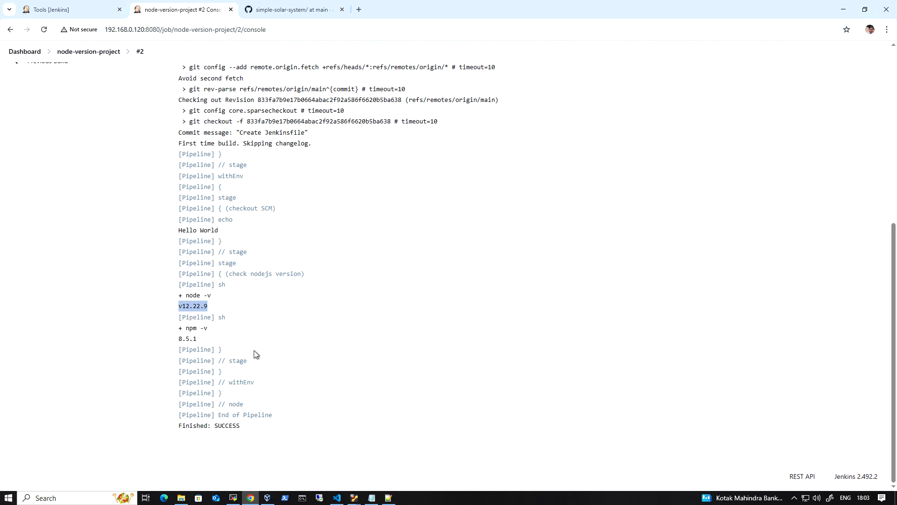
scroll(254, 349, up, 6)
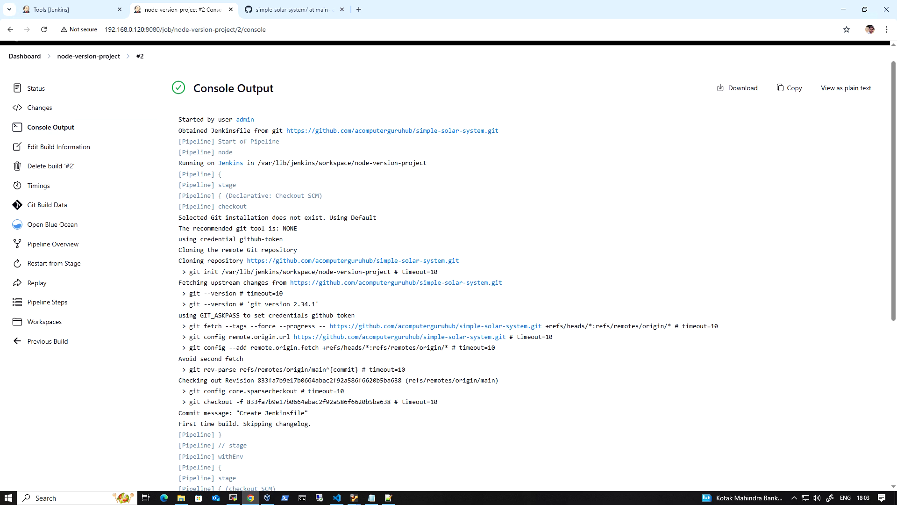
scroll(319, 320, down, 5)
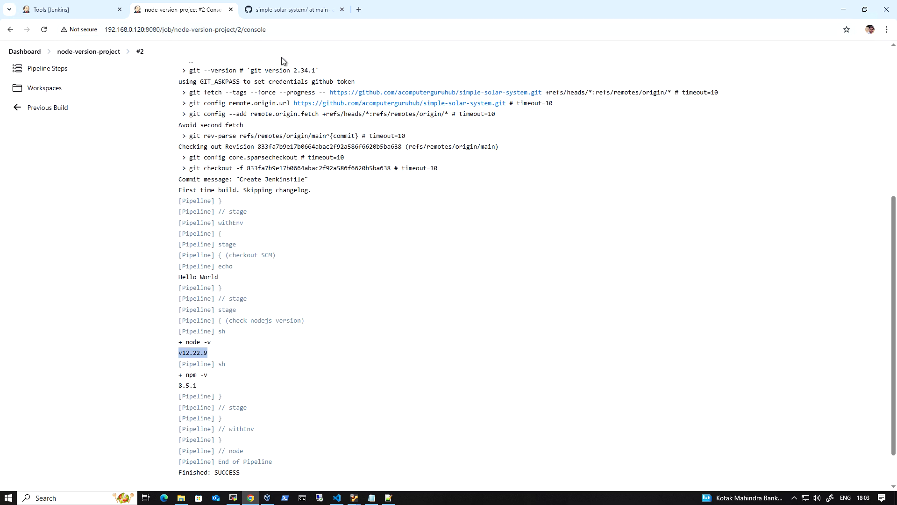
Open the Jenkinsfile in the simple-solar-system GitHub repository and examine its echo, node -v and npm -v steps.
click(276, 10)
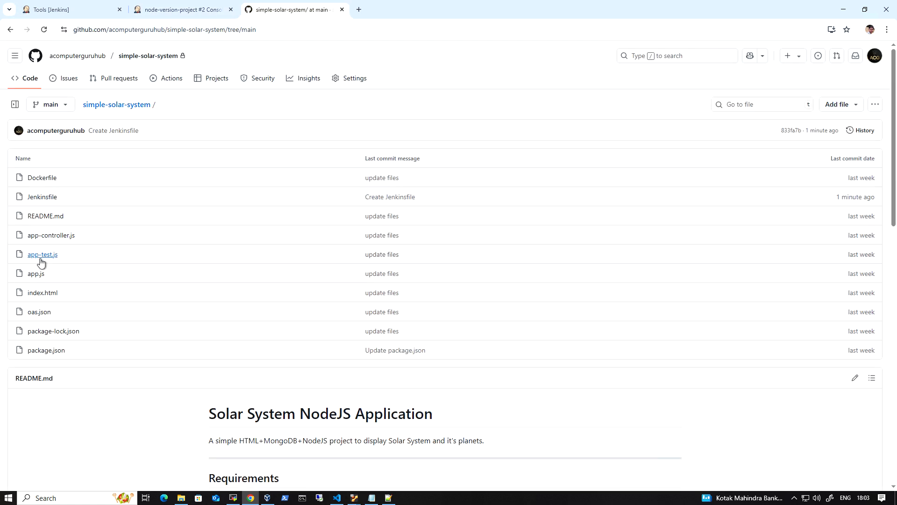
click(42, 197)
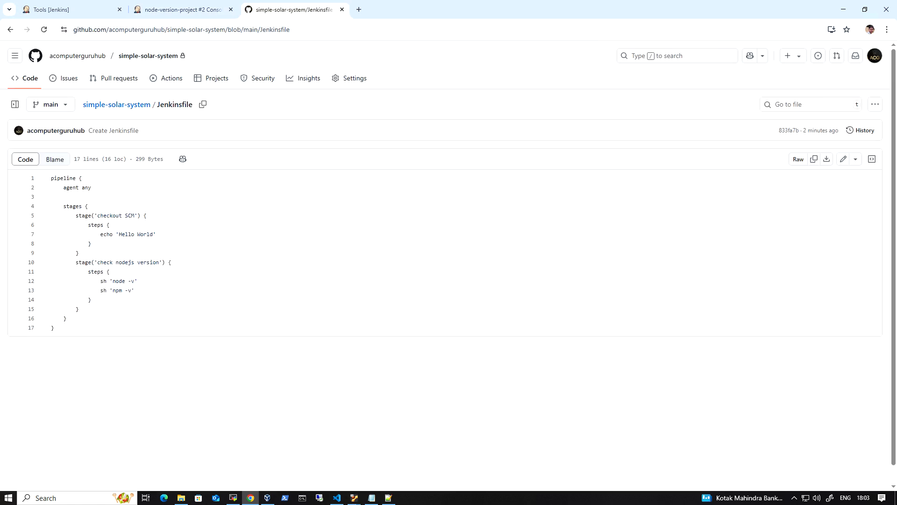
mouse_move(156, 234)
mouse_down()
mouse_move(119, 234)
mouse_move(137, 234)
mouse_up()
drag(134, 290, 88, 281)
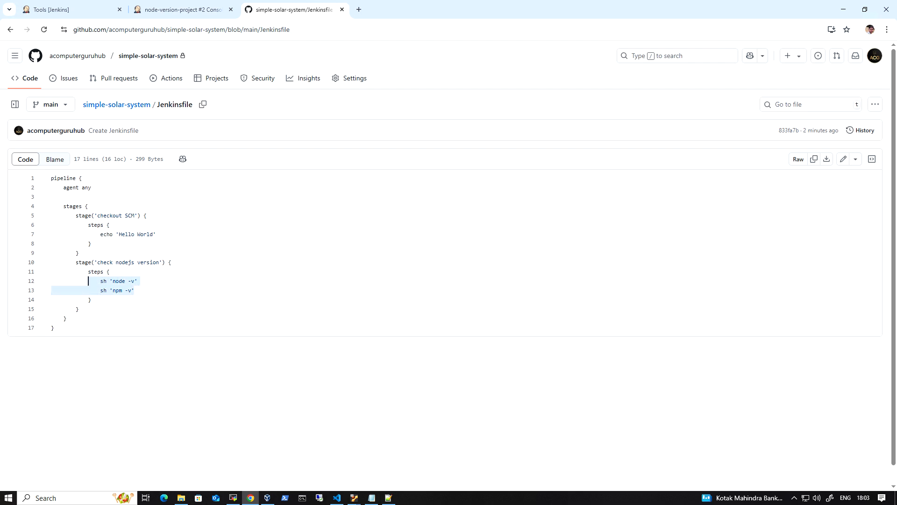